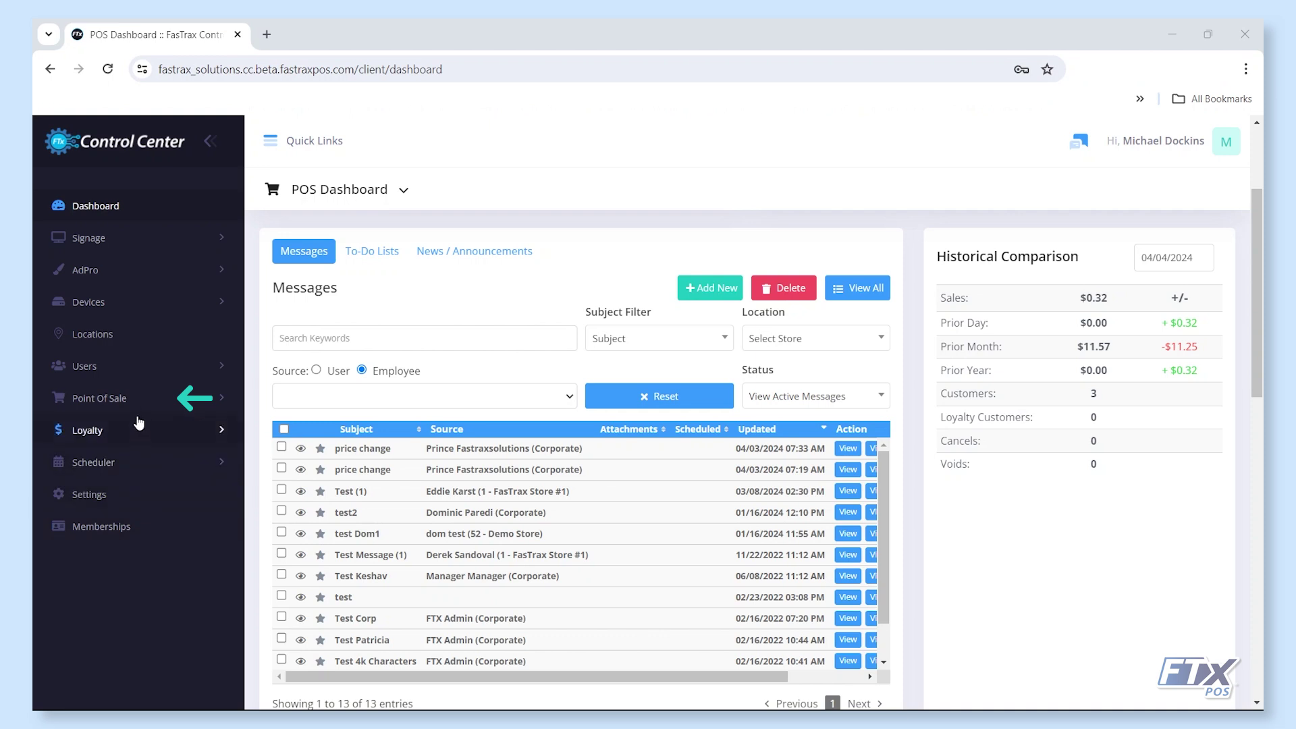
Open the Settings & Panels page from the Point Of Sale maintenance options
click(128, 399)
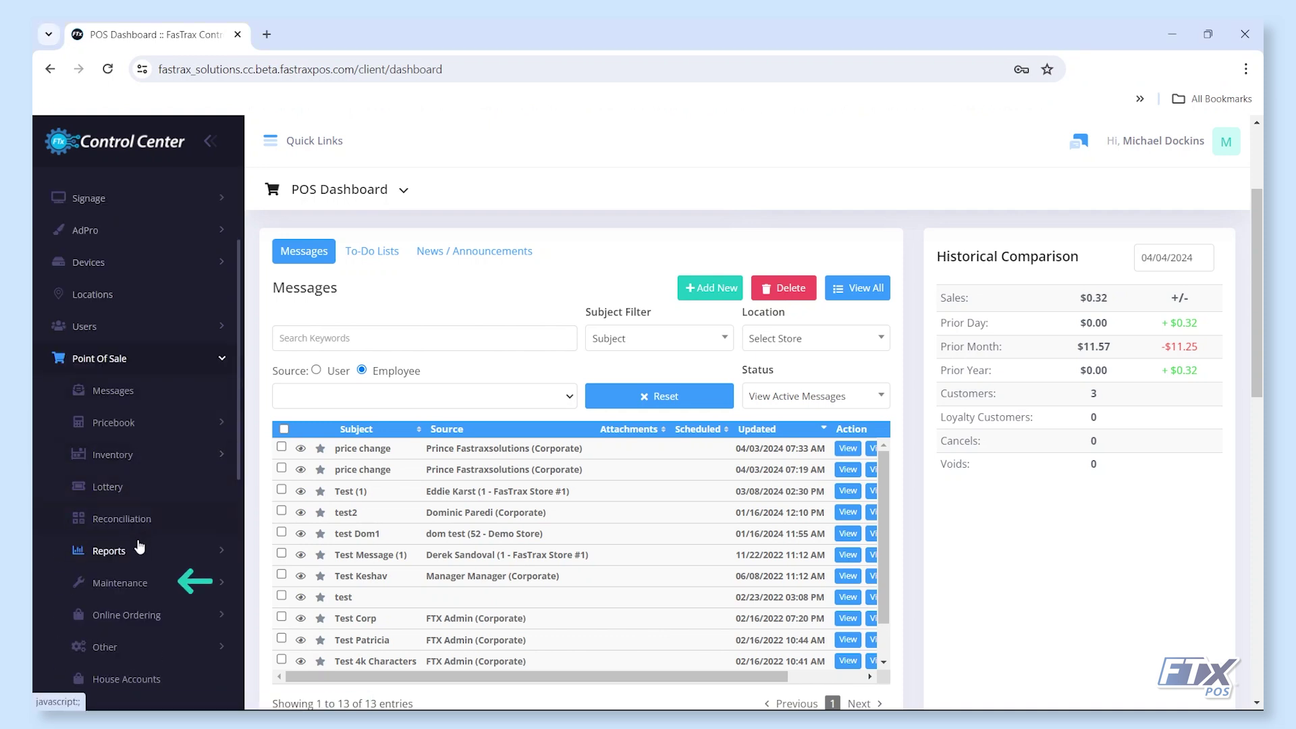
click(119, 622)
scroll(146, 589, down, 4)
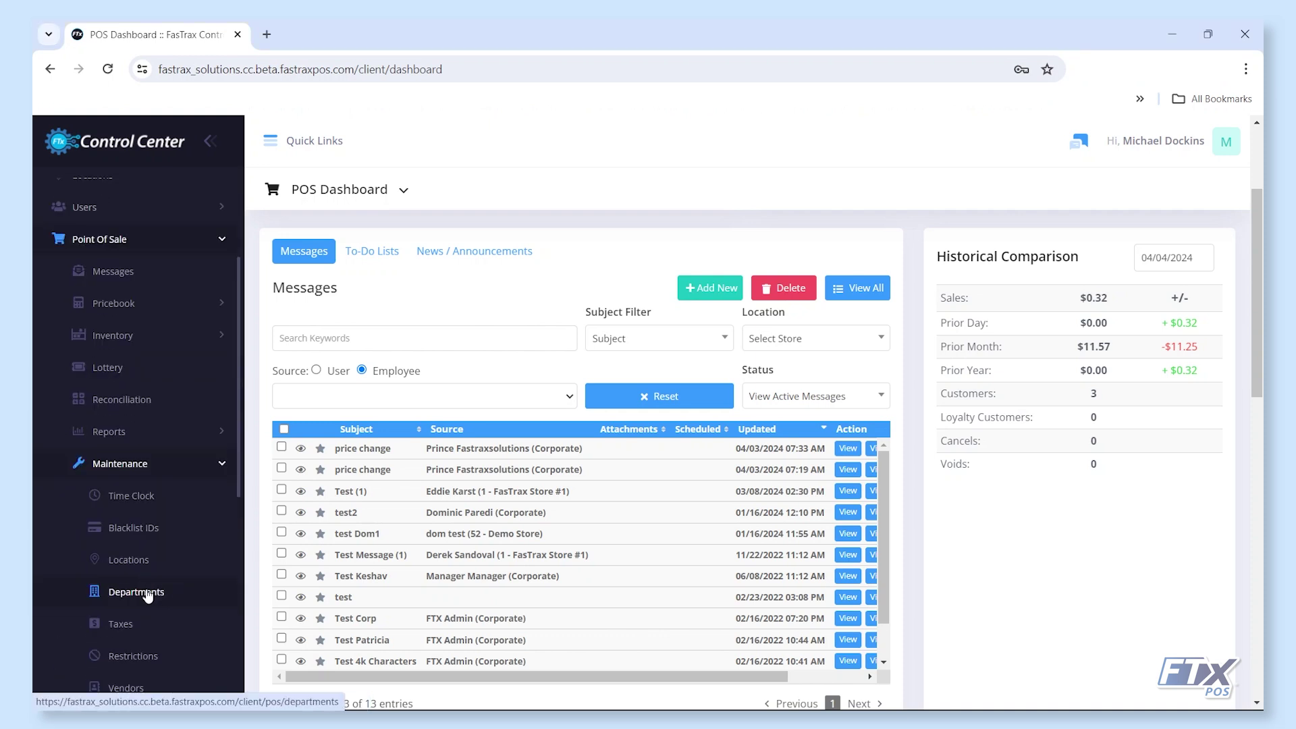
scroll(146, 640, down, 1)
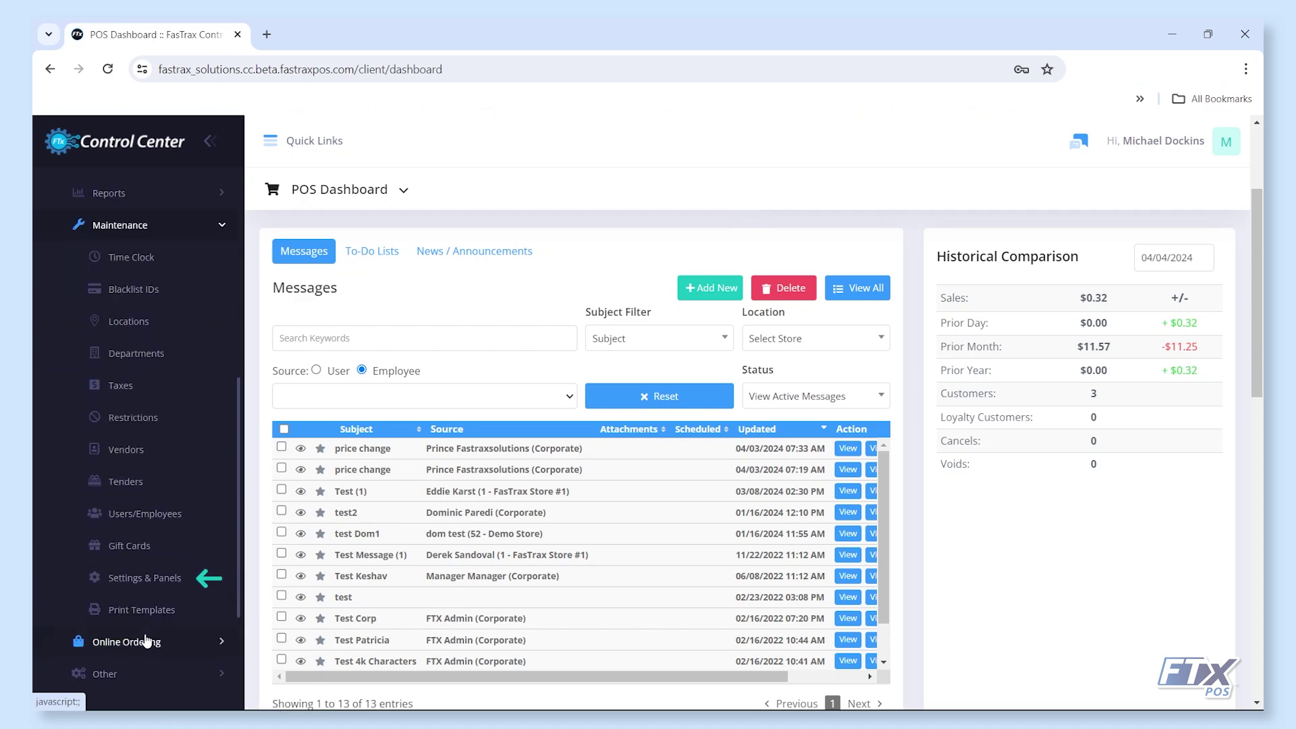
click(148, 580)
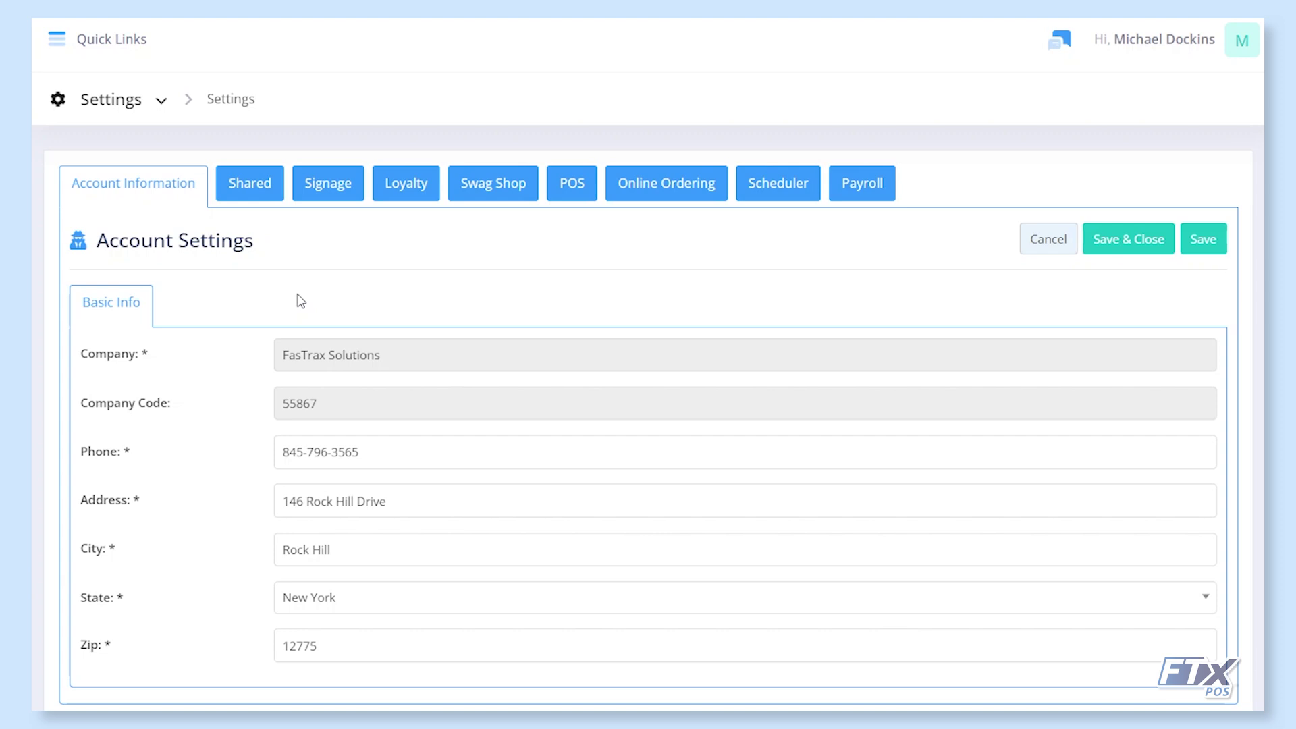
Review the Shared time settings and the Signage settings, including the general notification's welcome email text
click(266, 196)
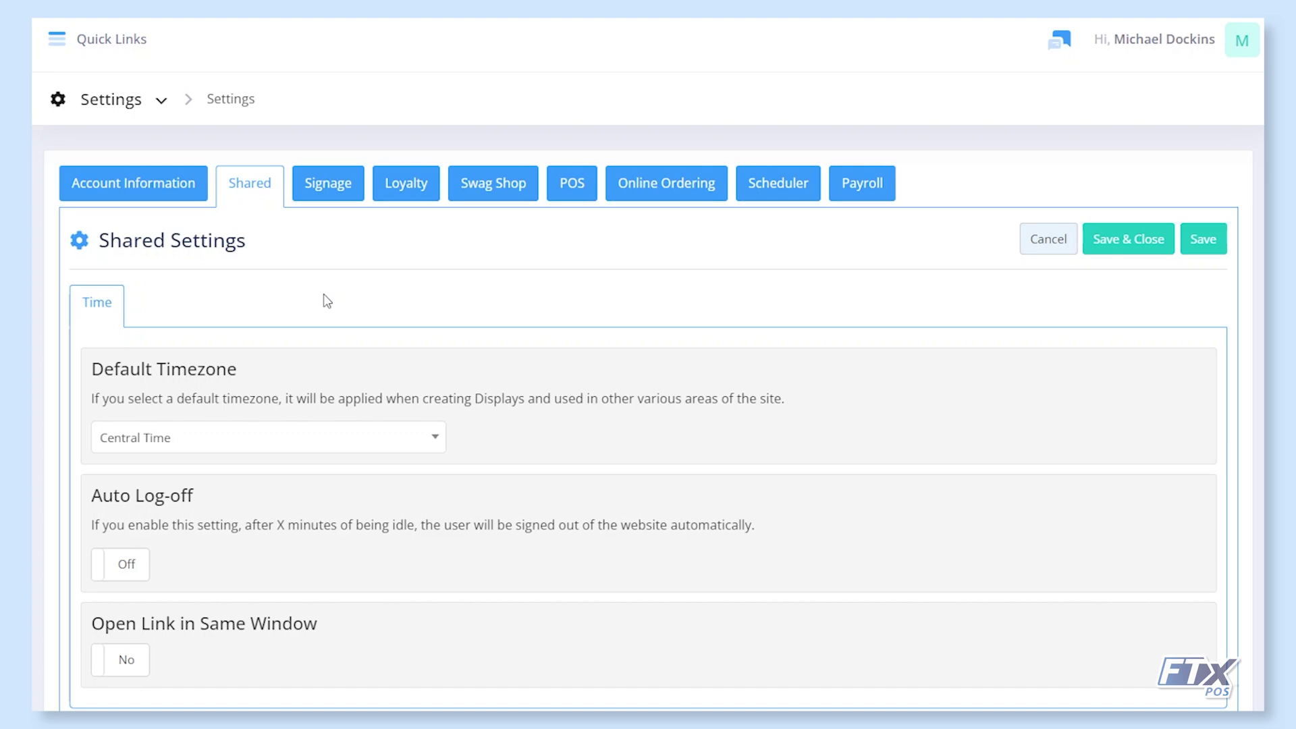
click(315, 197)
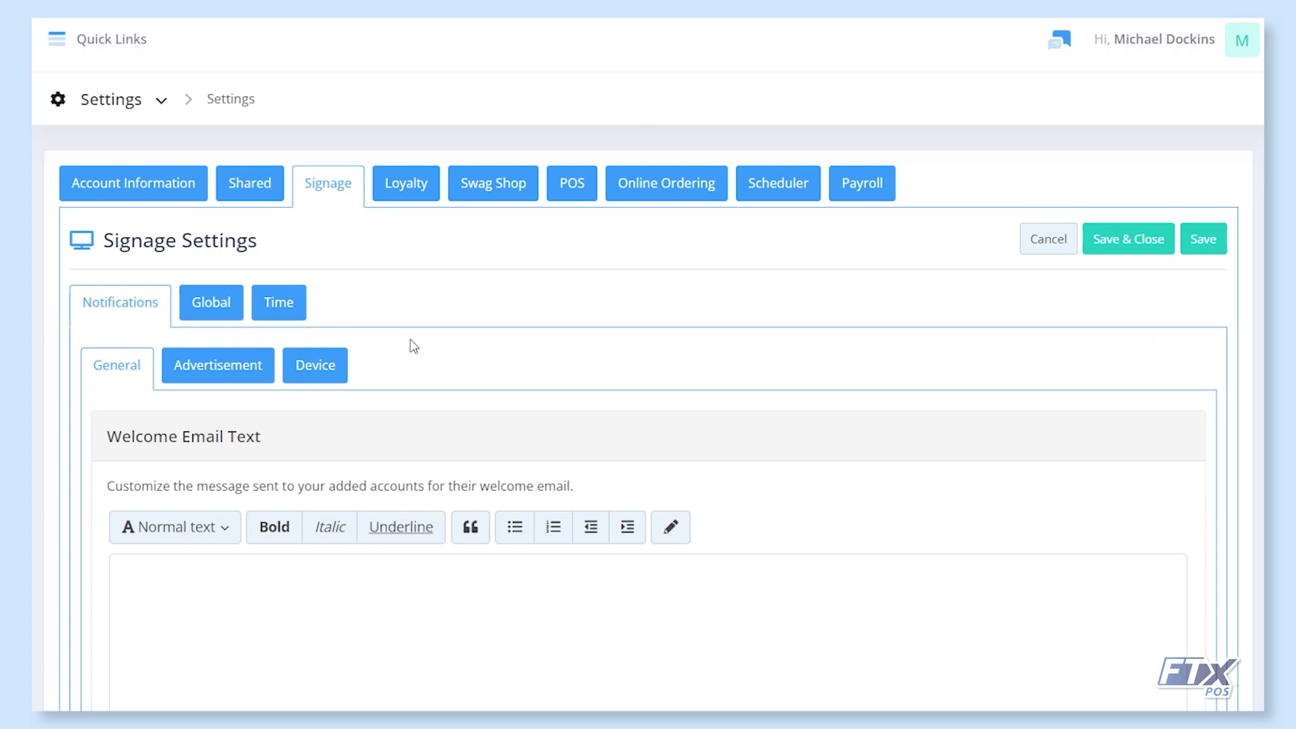
scroll(411, 346, down, 2)
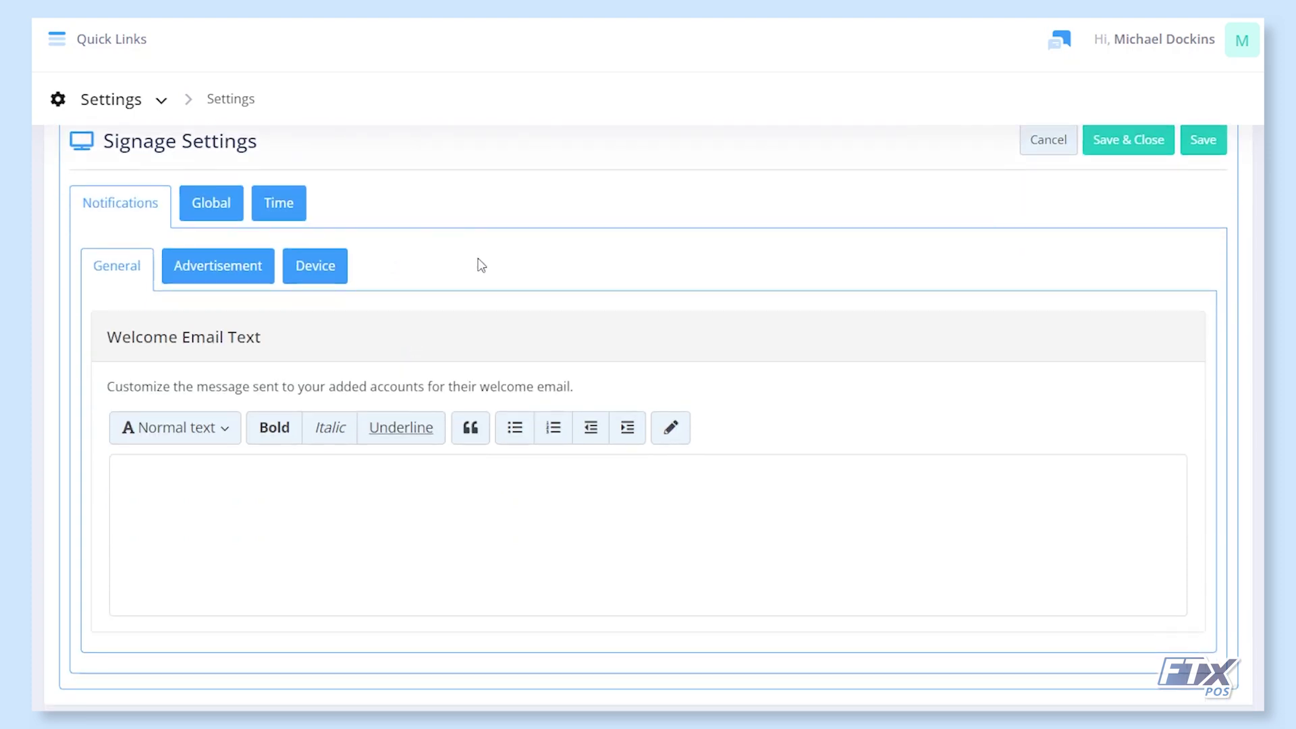
Review the Loyalty general information, from the chain display name and app type down to the chain logo
scroll(479, 263, up, 2)
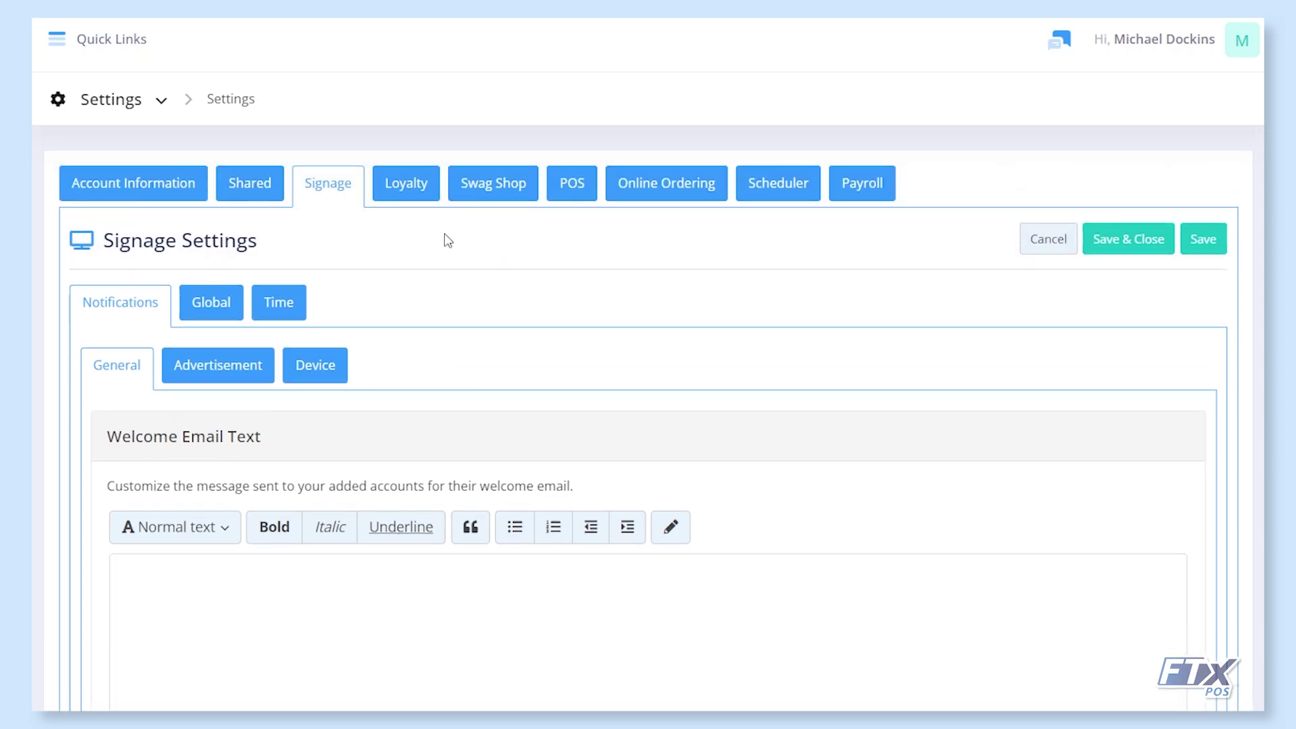
click(419, 196)
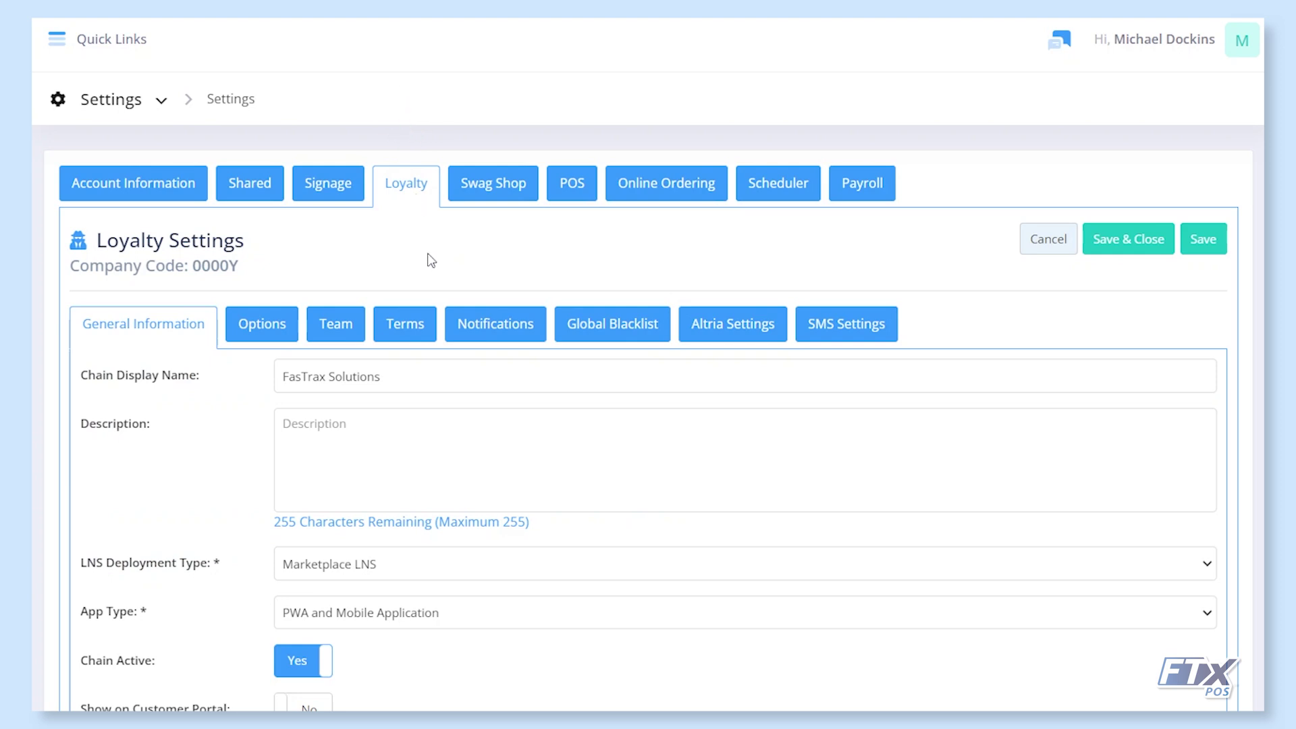
scroll(432, 263, down, 2)
scroll(507, 378, down, 2)
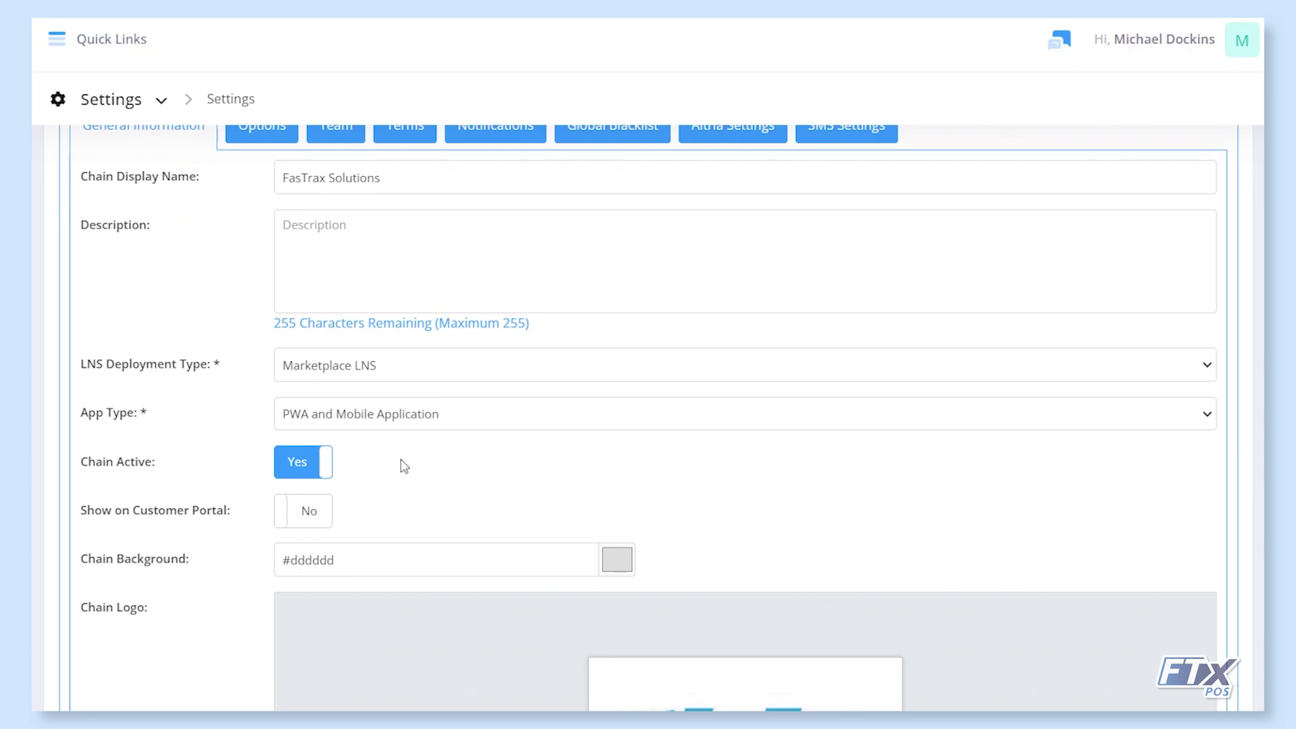
scroll(404, 466, down, 3)
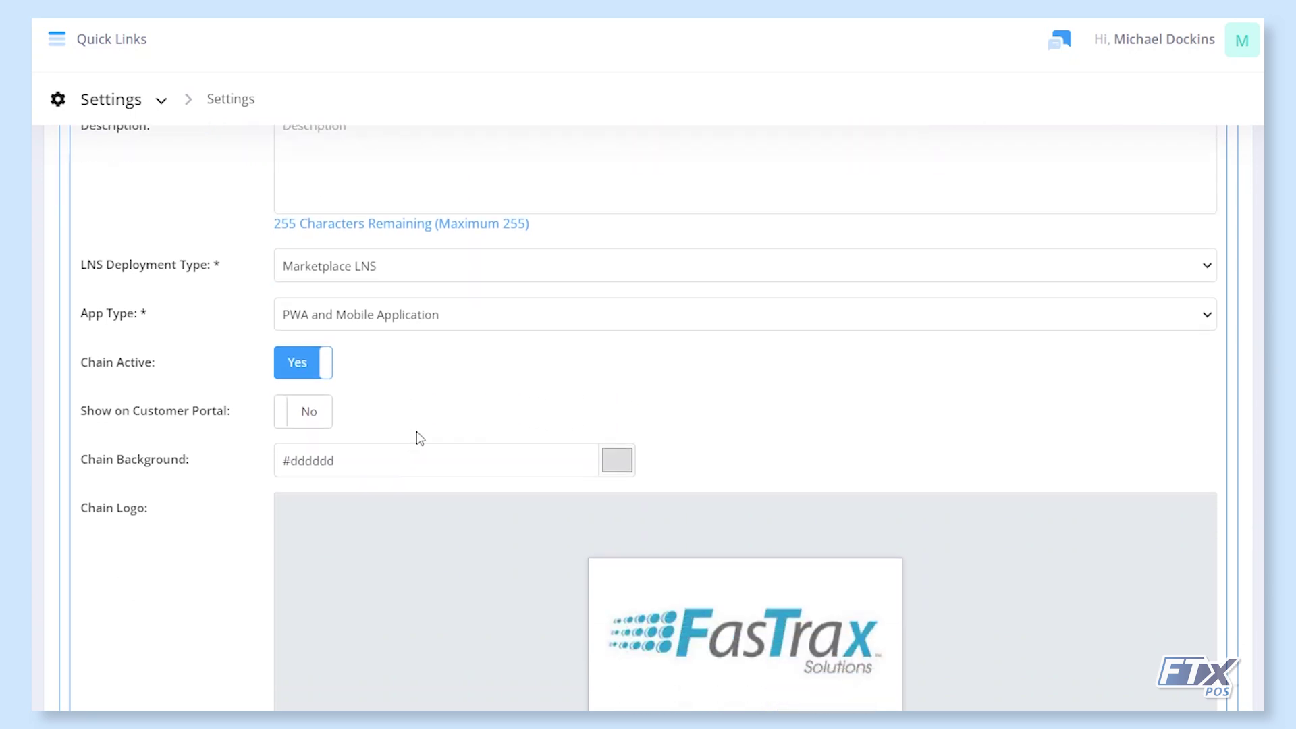
scroll(418, 424, down, 2)
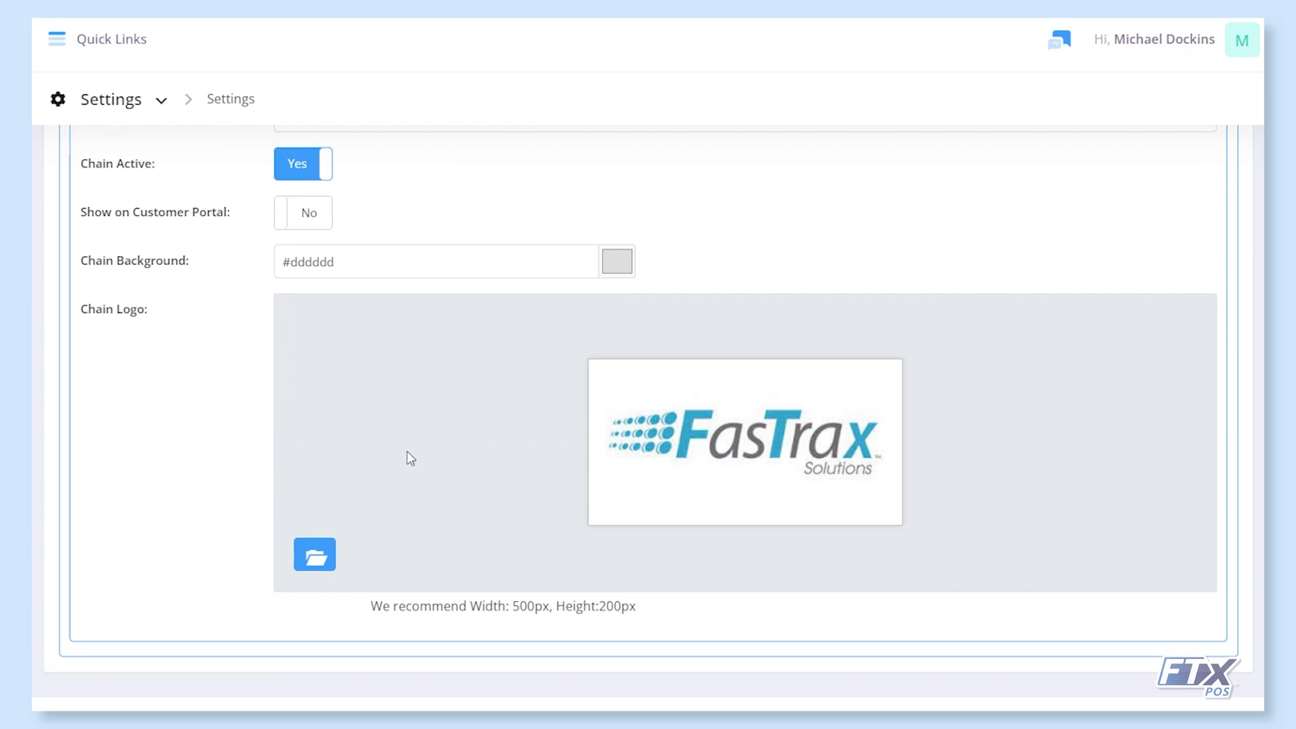
Examine the Loyalty options covering default balance type, token multipliers, minimum redemption, registration, tender types and offer participation
scroll(411, 459, up, 6)
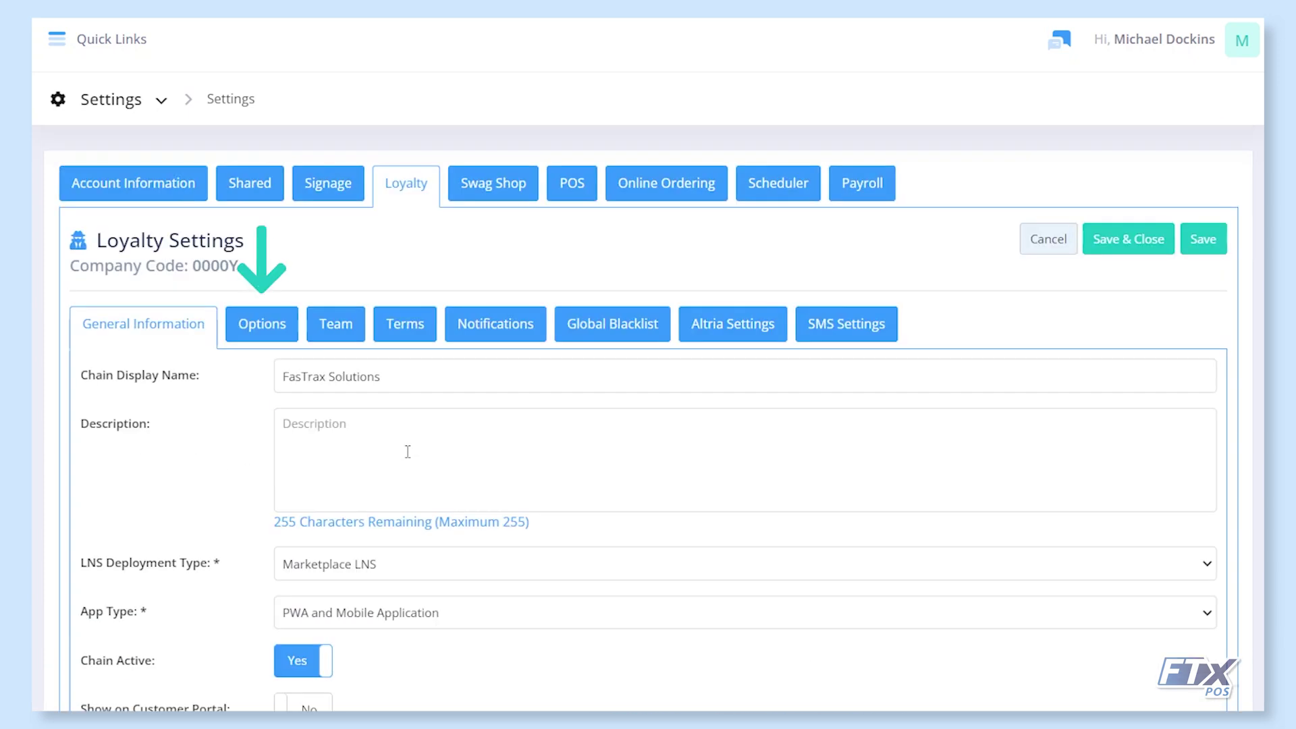
click(276, 330)
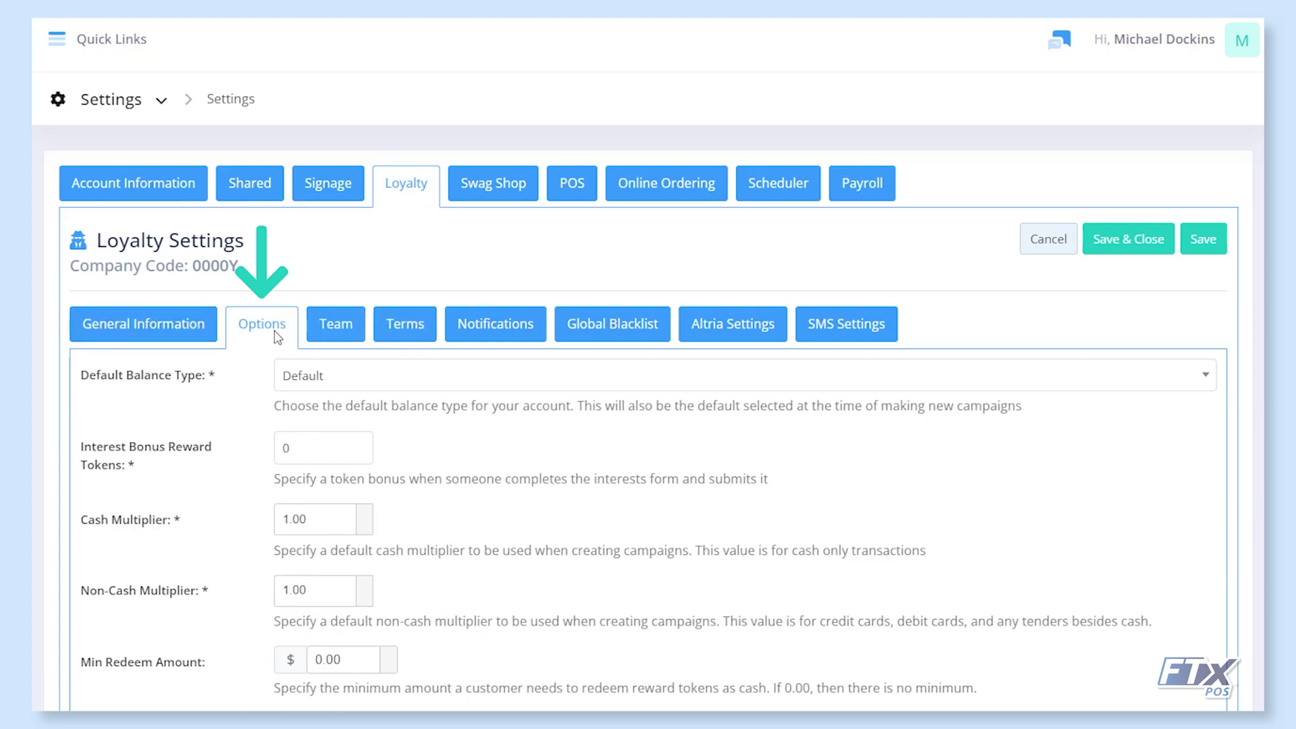
scroll(498, 468, down, 1)
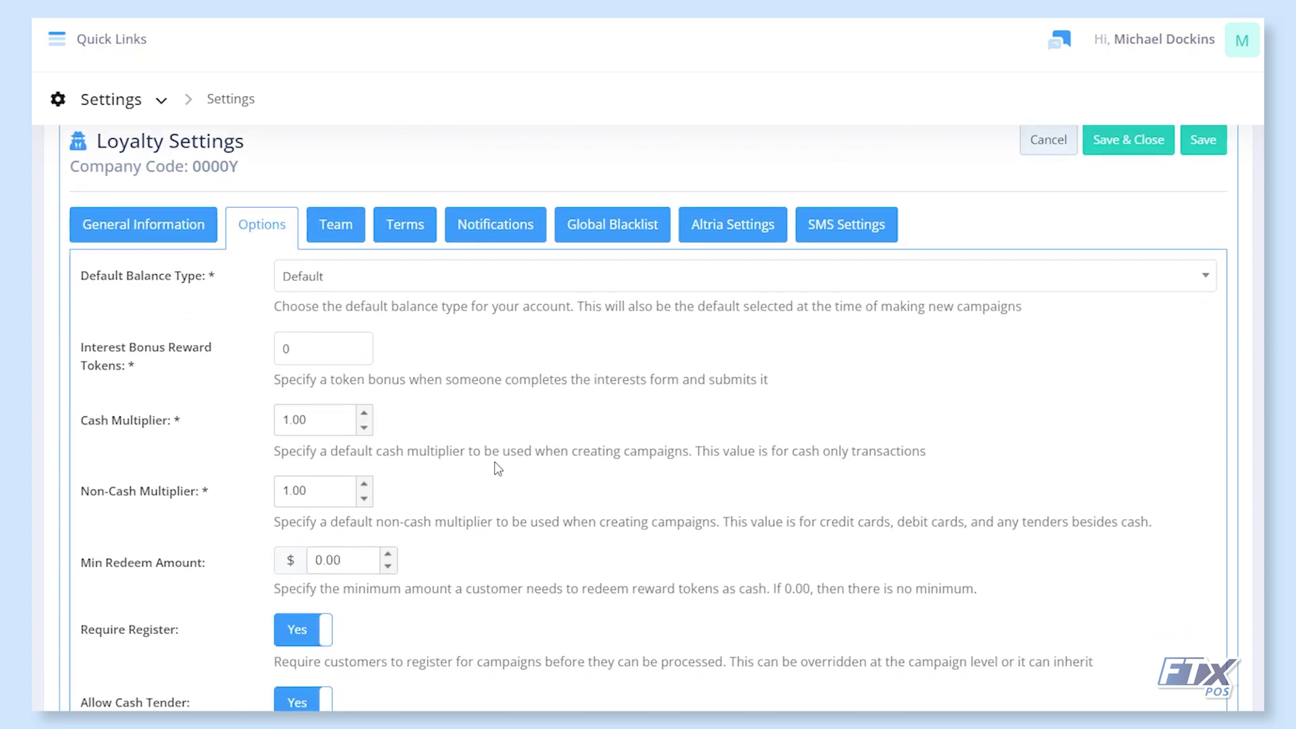
scroll(498, 468, down, 1)
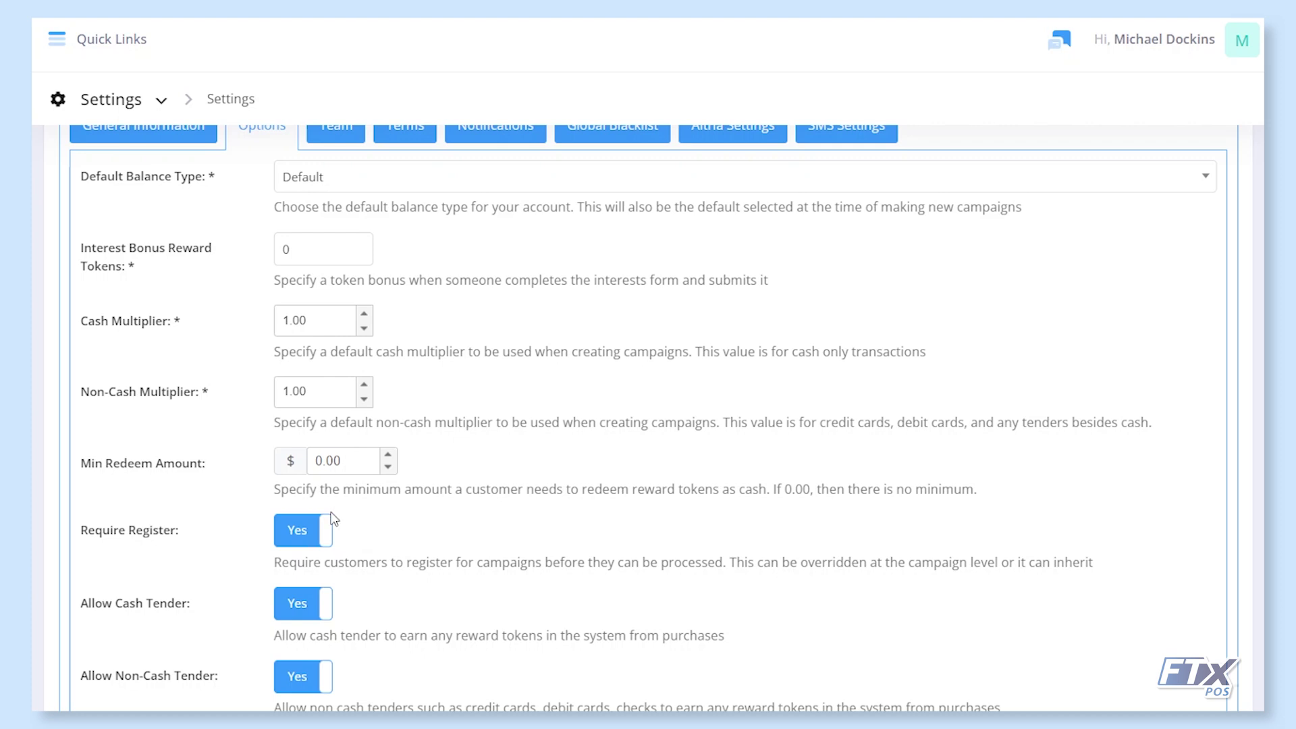
scroll(332, 521, down, 1)
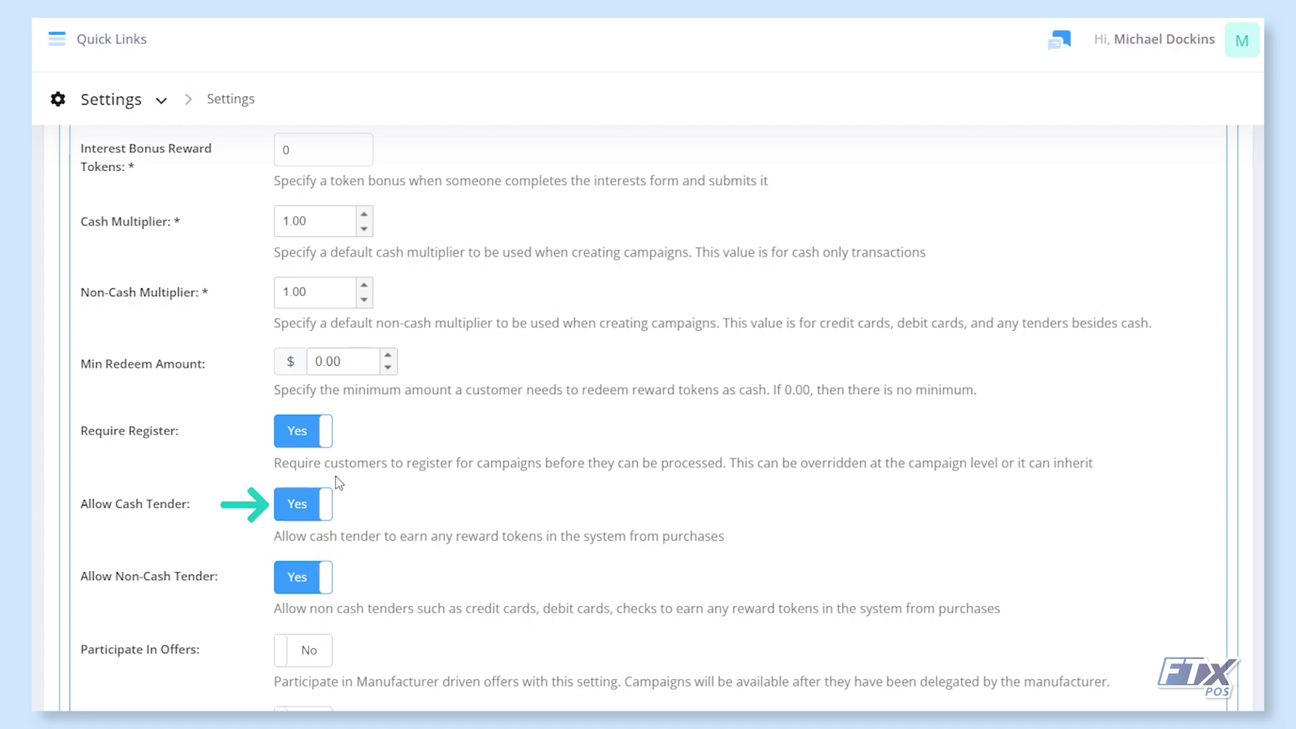
scroll(341, 471, down, 1)
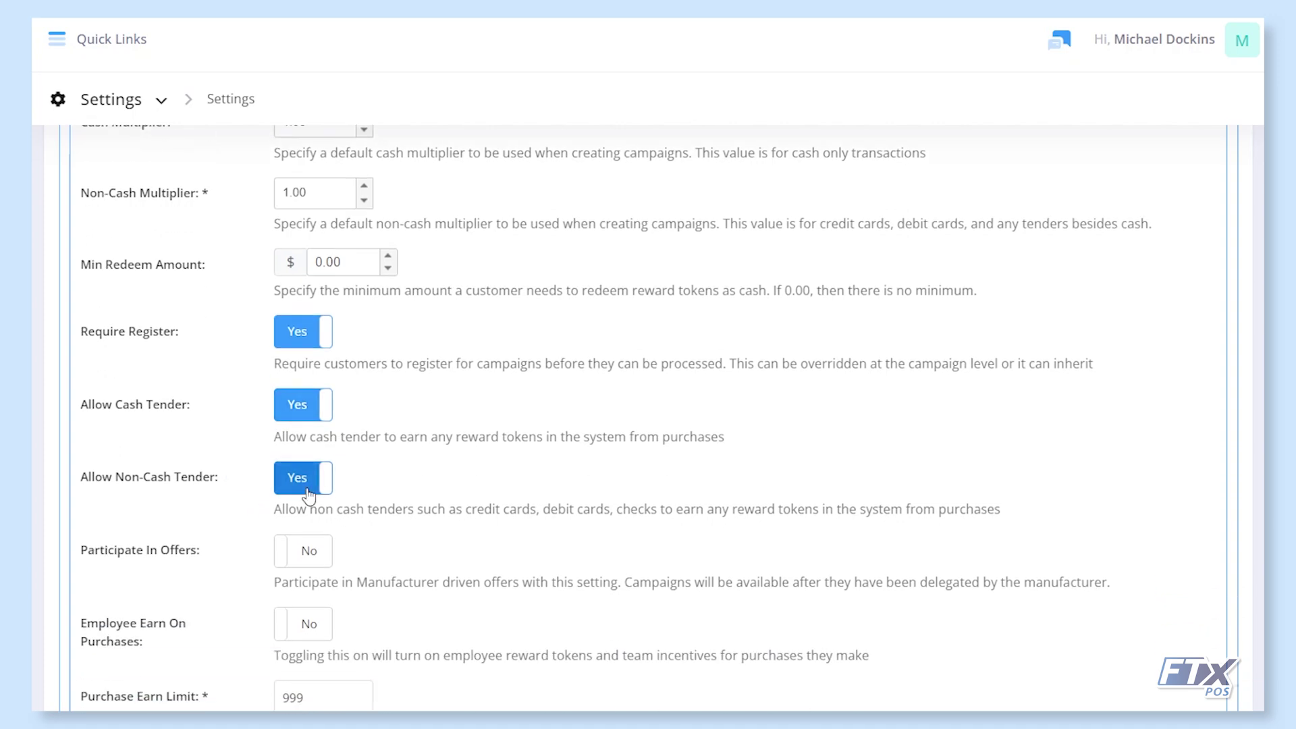
scroll(308, 496, down, 2)
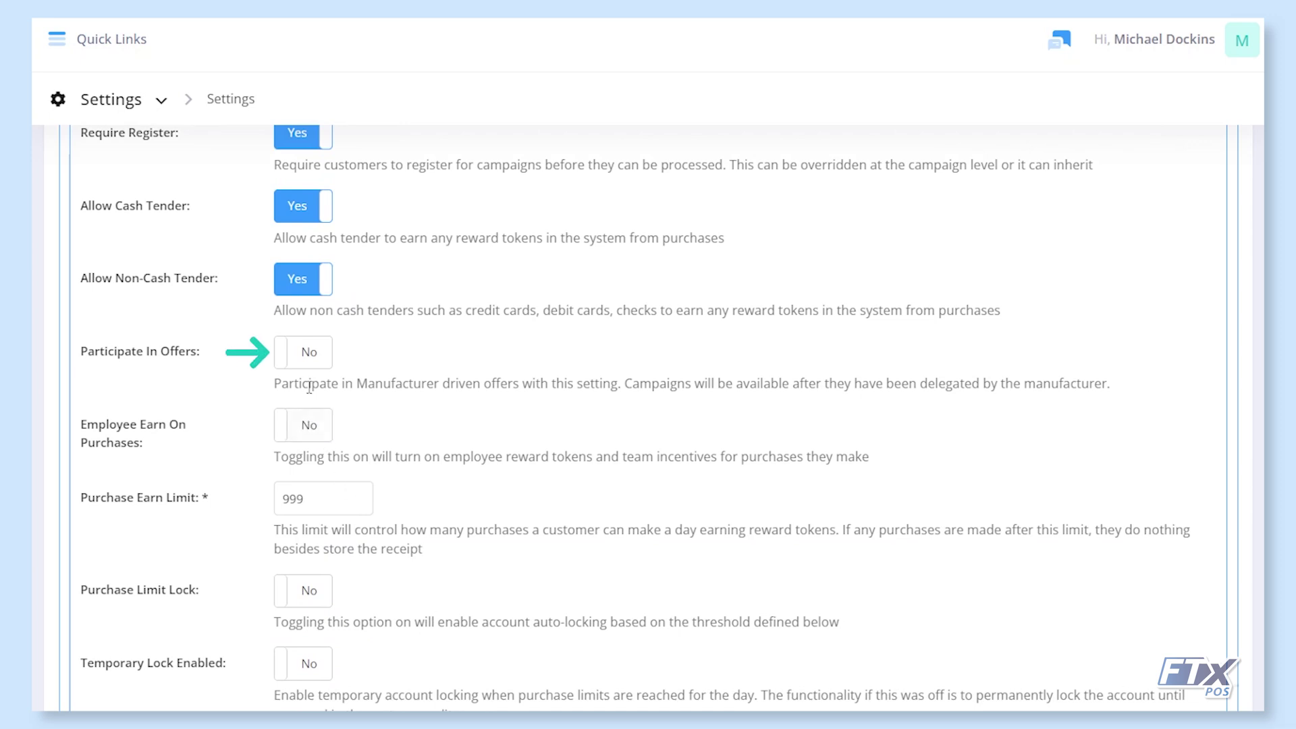
Enable Employee Earn On Purchases and turn it back off, and do the same with Purchase Limit Lock
click(318, 430)
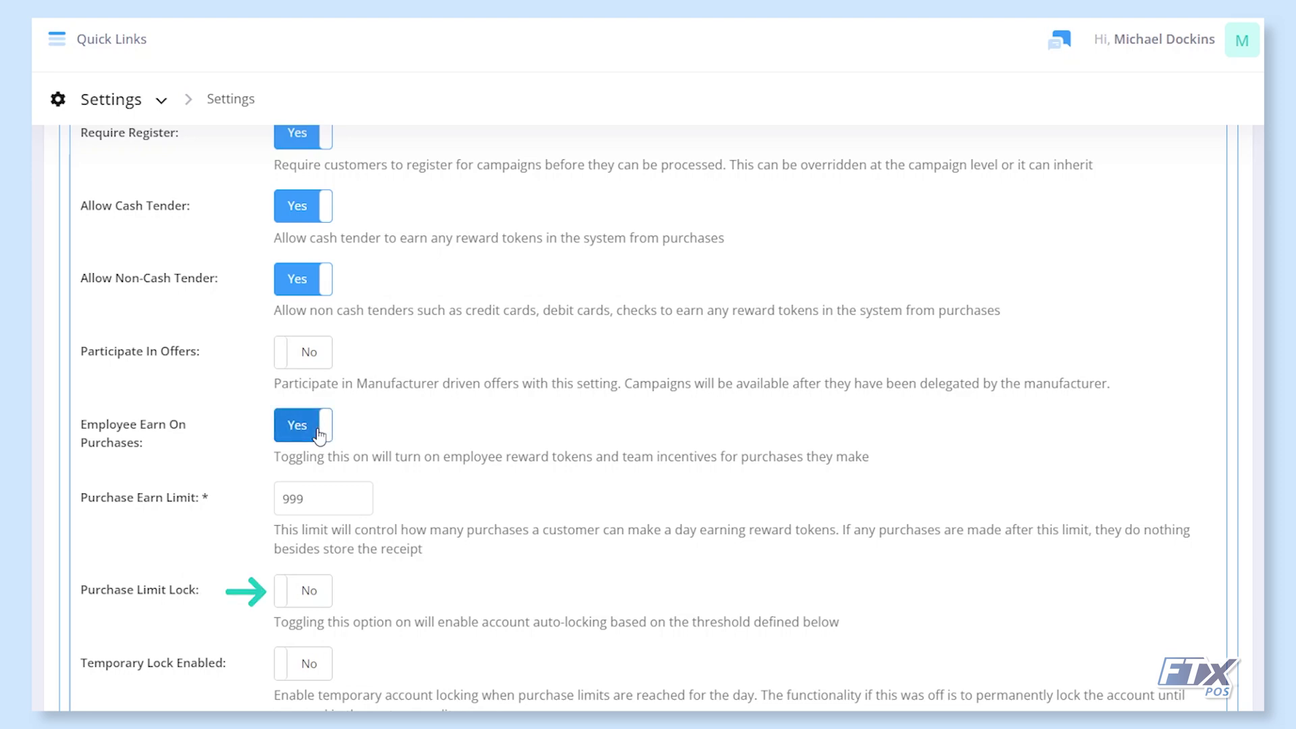
click(319, 432)
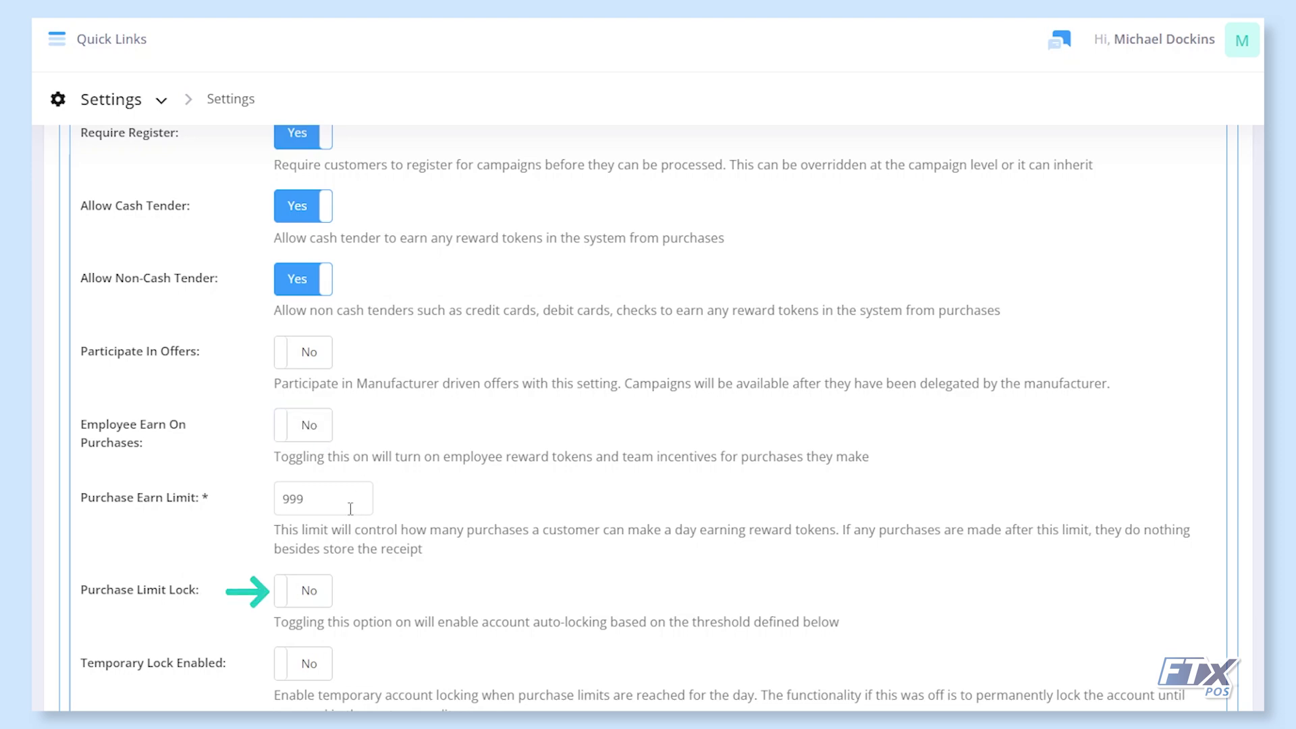
scroll(351, 506, down, 2)
click(310, 503)
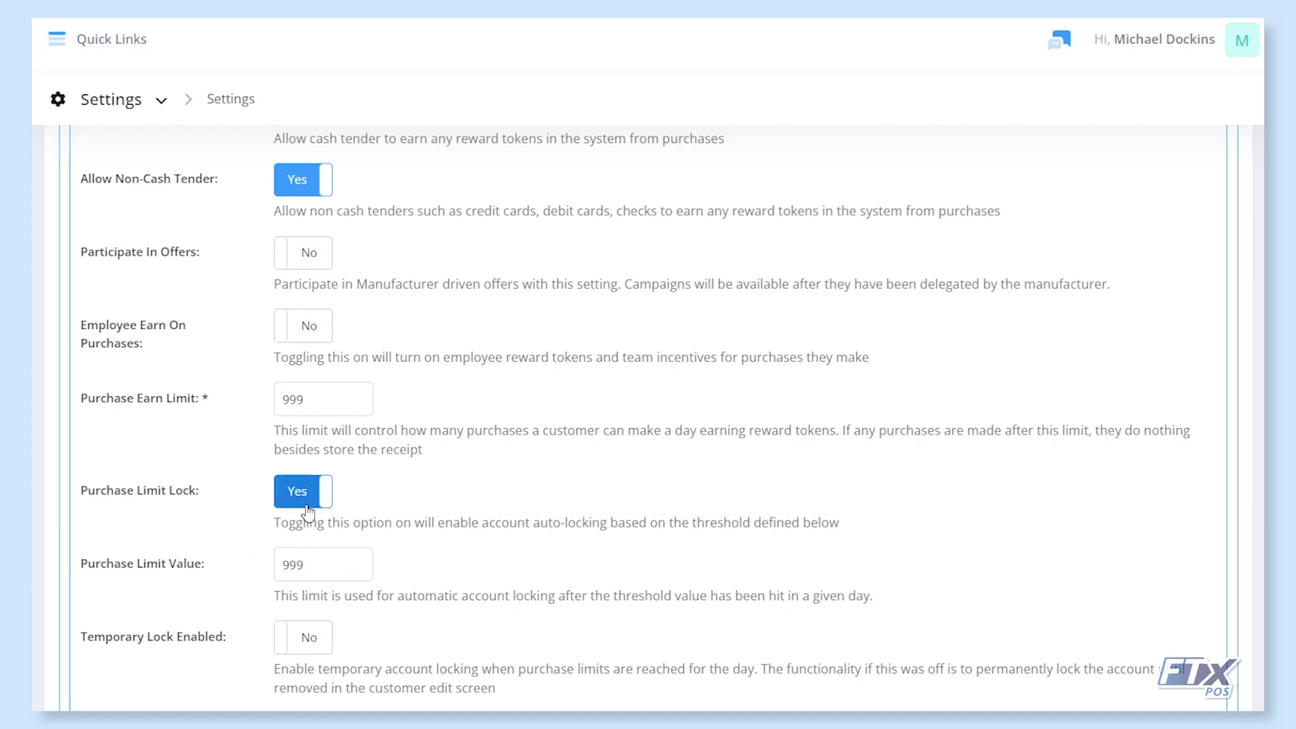
click(307, 503)
Examine the remaining Loyalty options from Temporary Lock Enabled to Redemption Limit, and check the Redemption Interval choices
scroll(309, 560, down, 2)
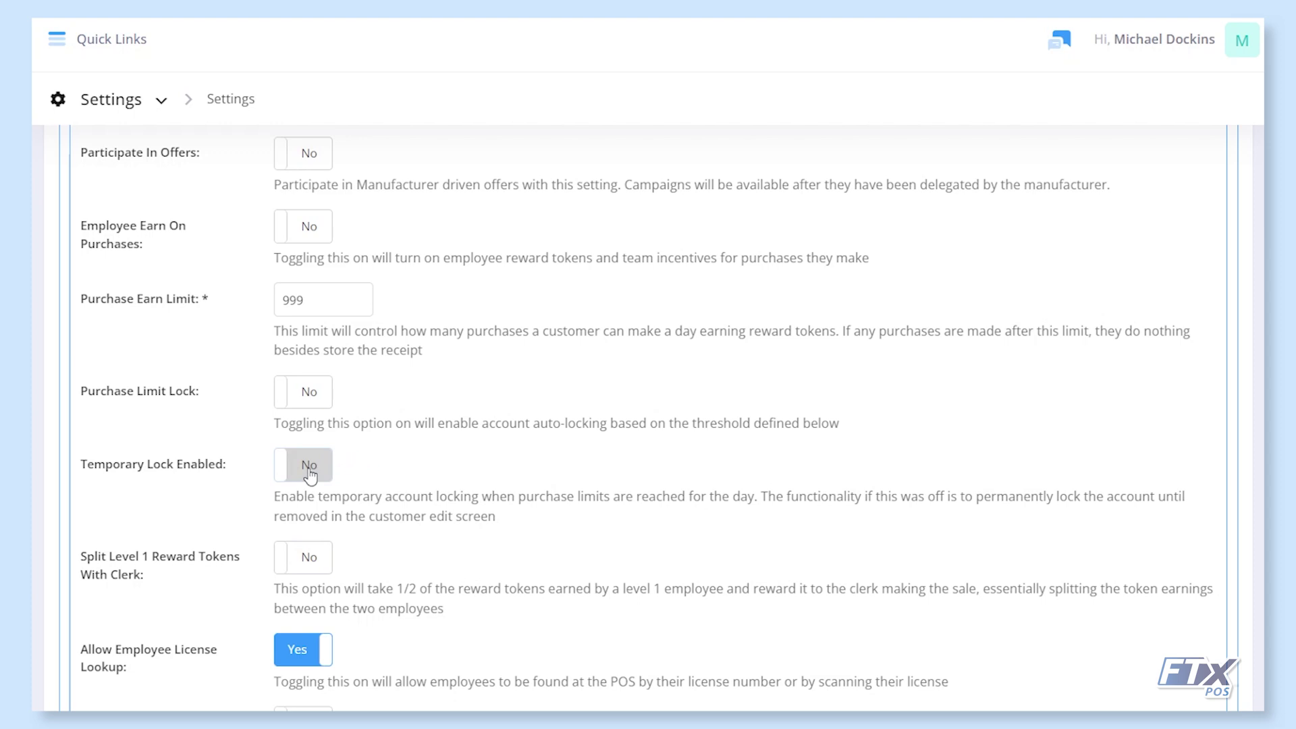
scroll(306, 558, down, 2)
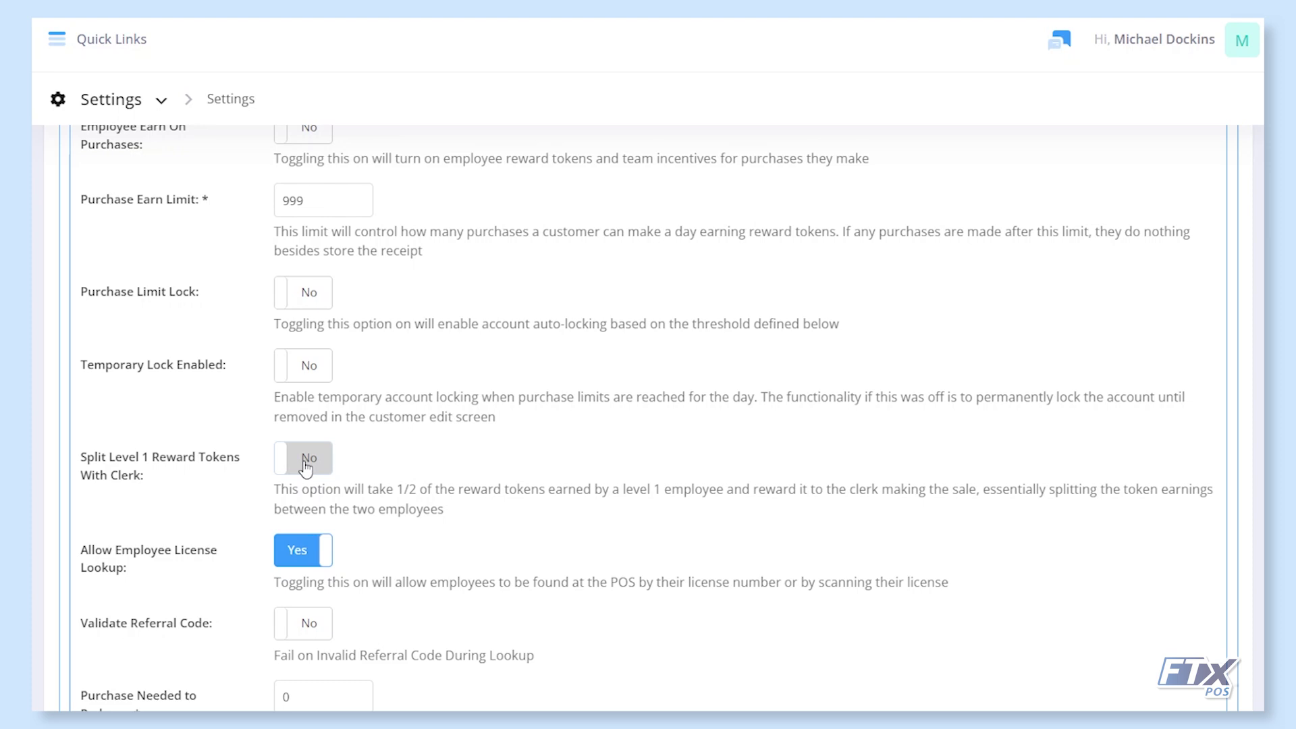
scroll(305, 465, down, 2)
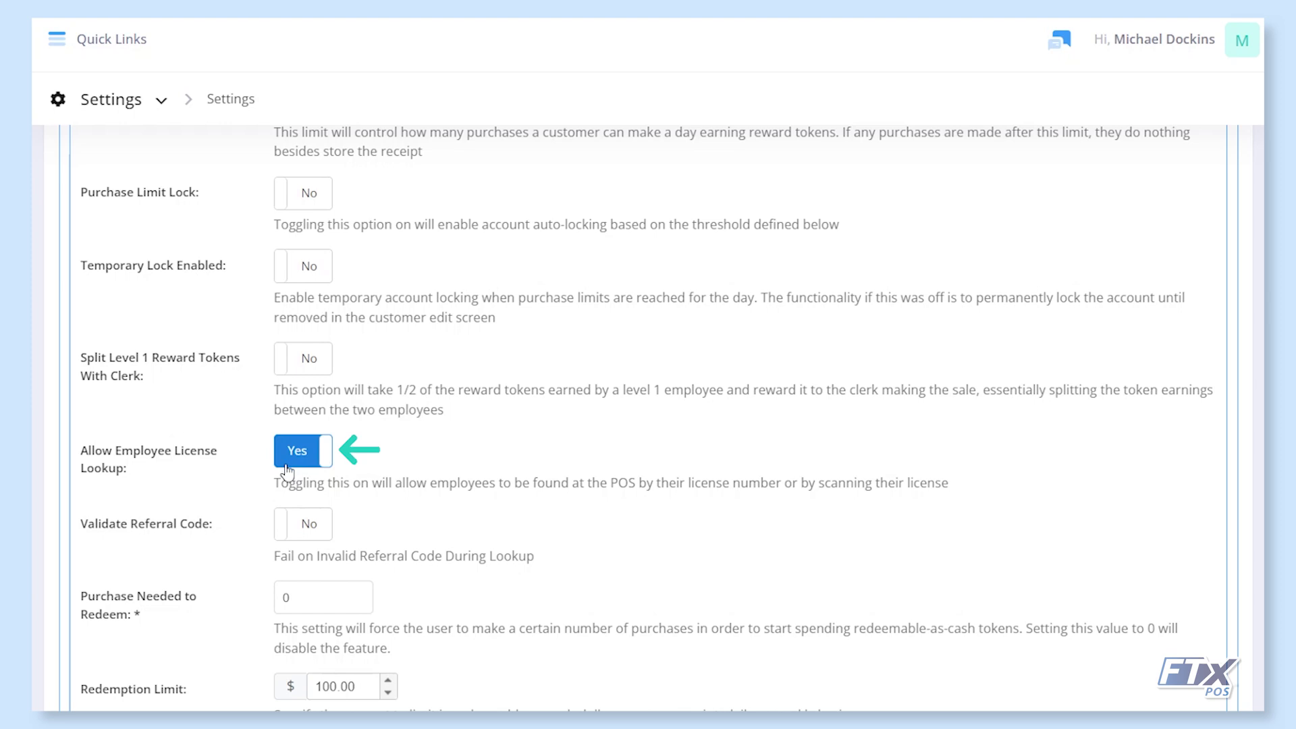
scroll(297, 520, down, 2)
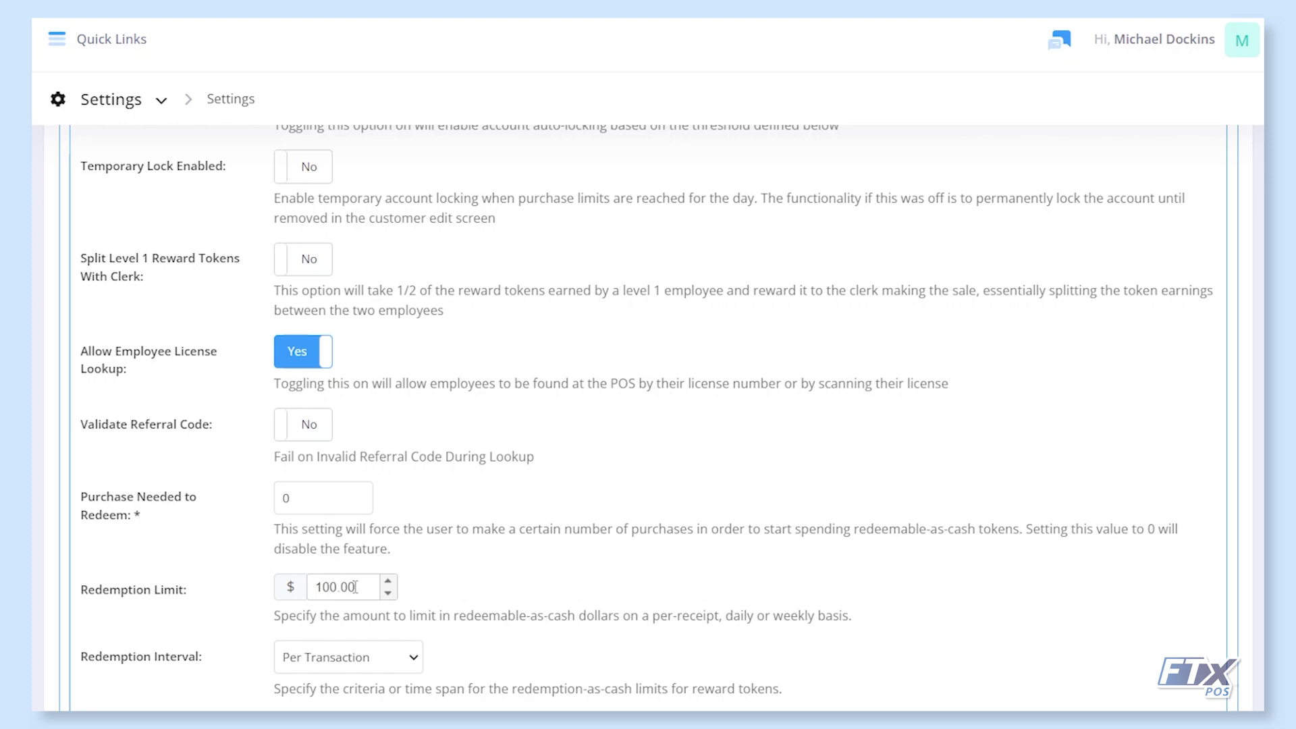
click(354, 661)
click(354, 663)
scroll(436, 651, down, 2)
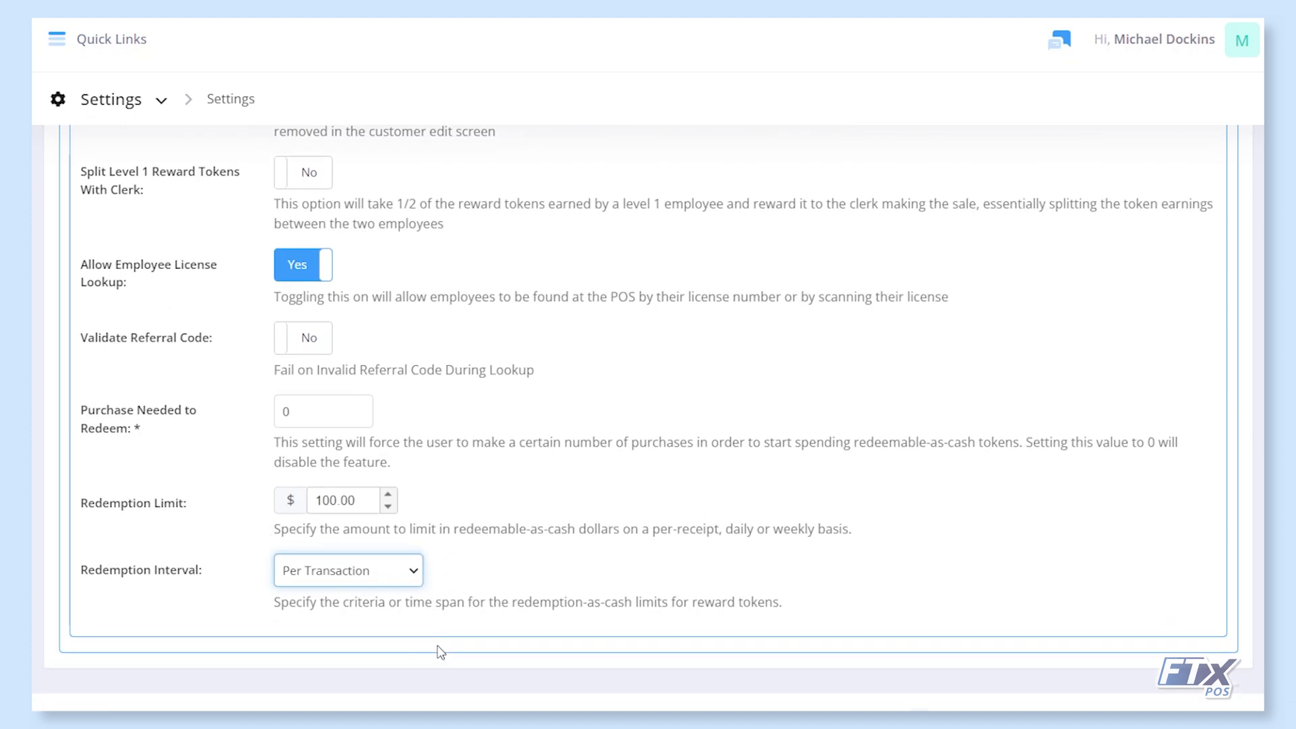
Review the Loyalty team settings, including the Inactivity Months choices, the level breakdown and the return token reversal
scroll(442, 570, up, 10)
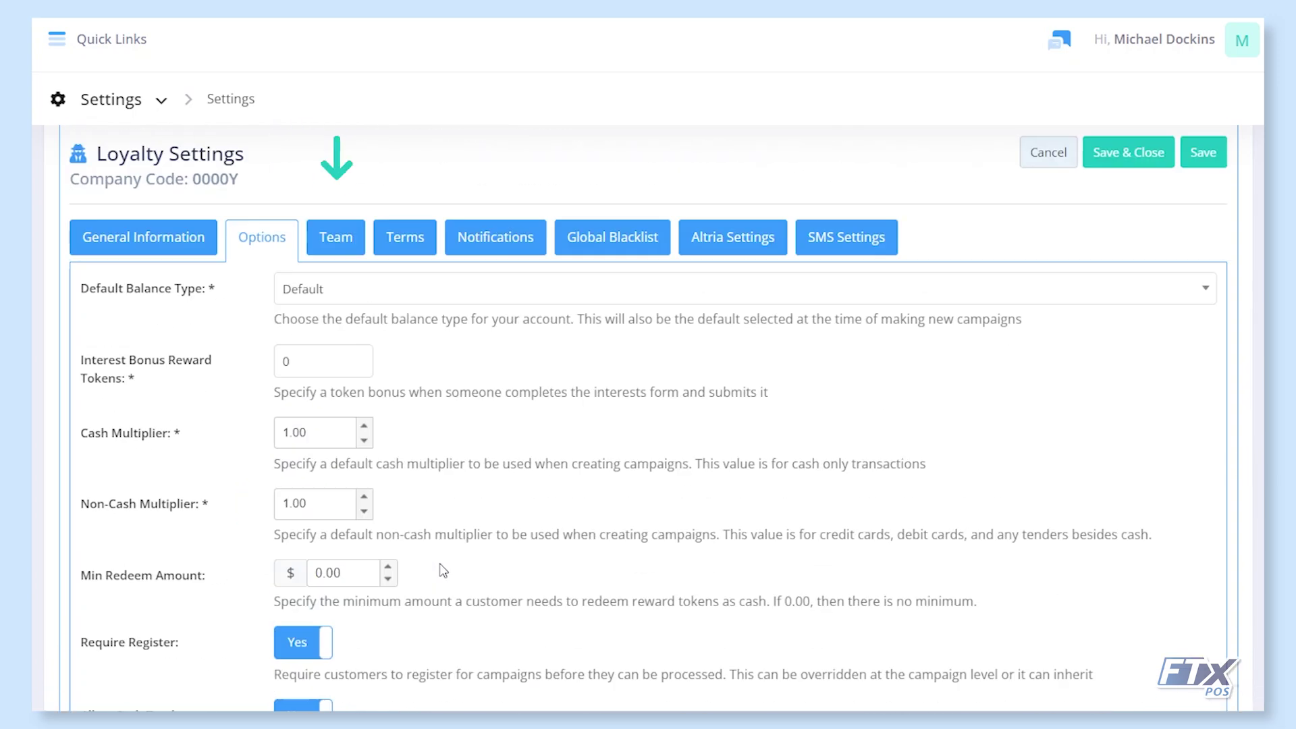
click(338, 236)
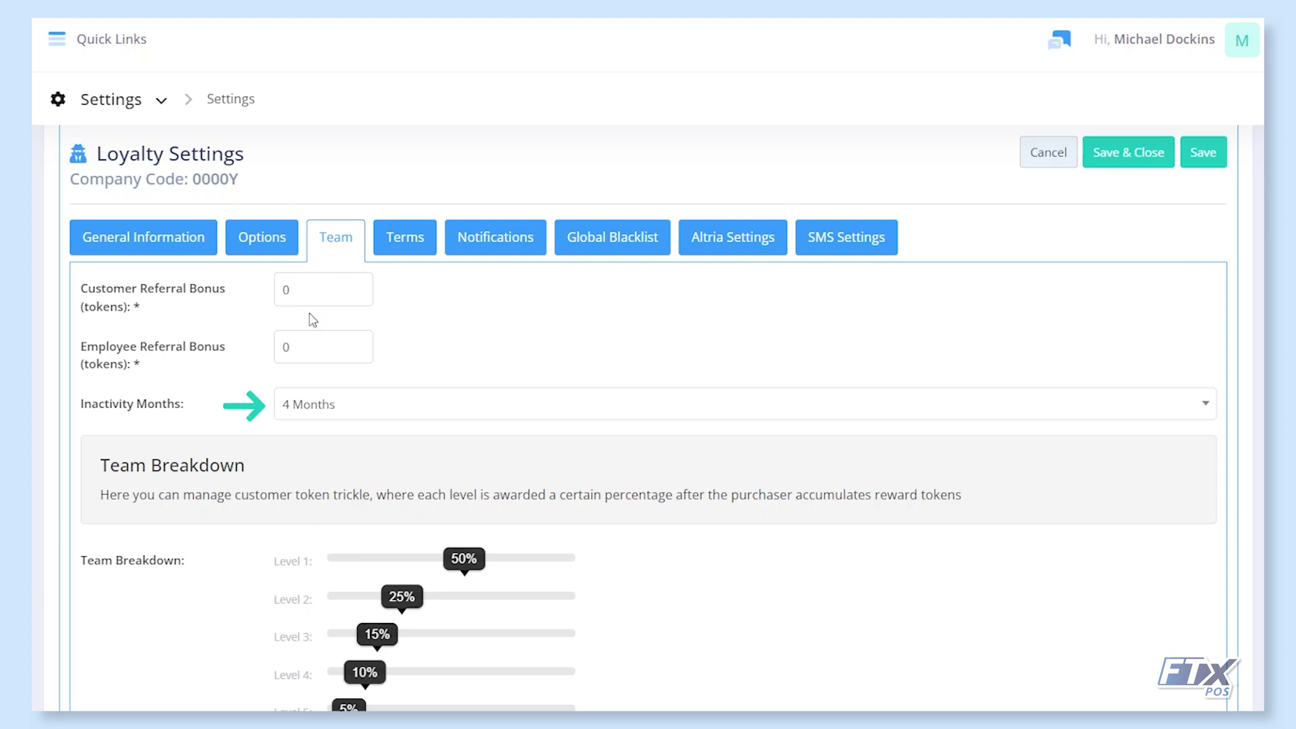
click(336, 417)
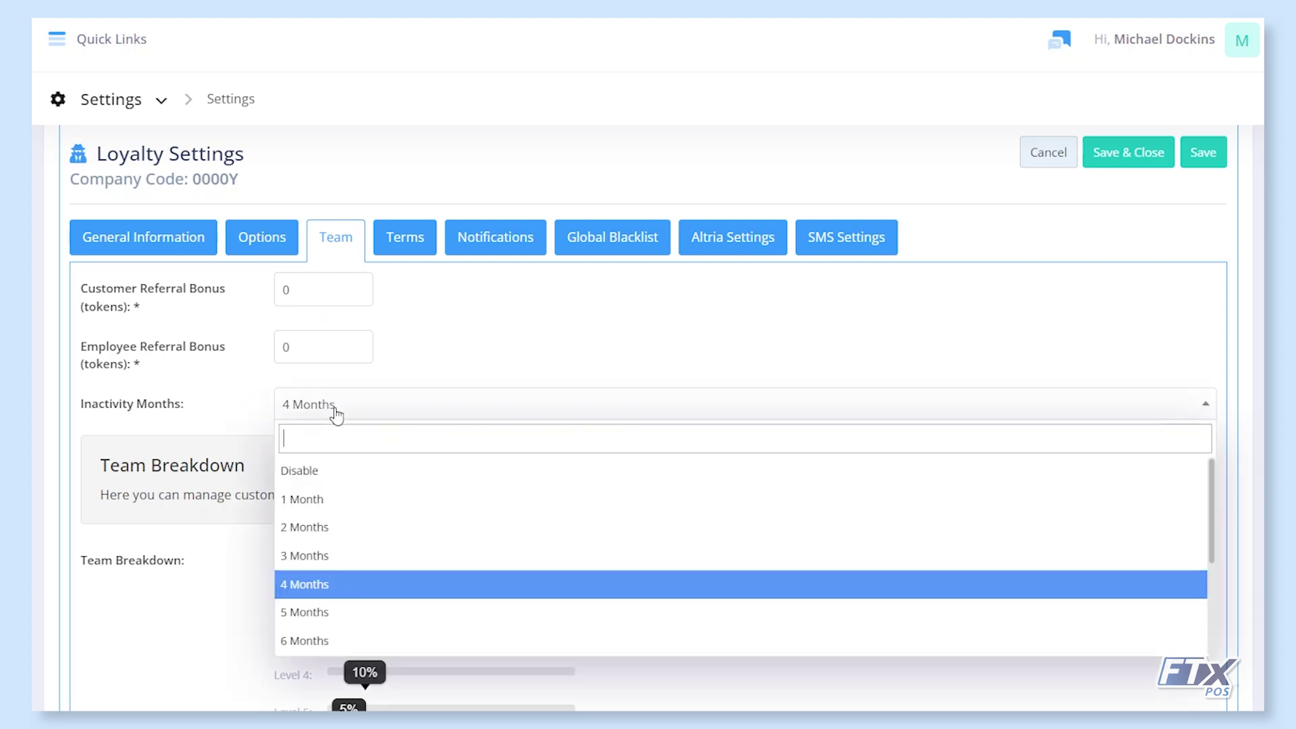
click(337, 412)
scroll(344, 419, down, 3)
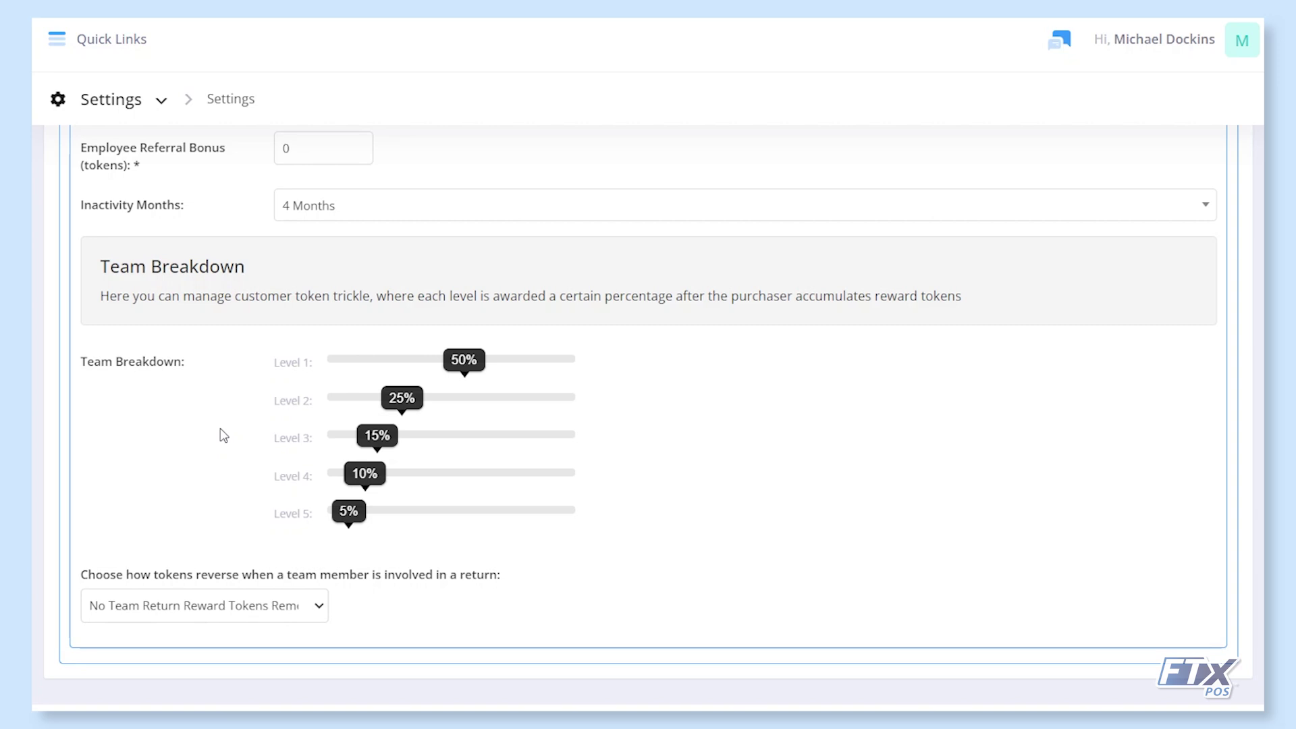
Review the Loyalty terms settings, covering the Terms And Conditions and Privacy Policy content boxes
scroll(304, 435, up, 5)
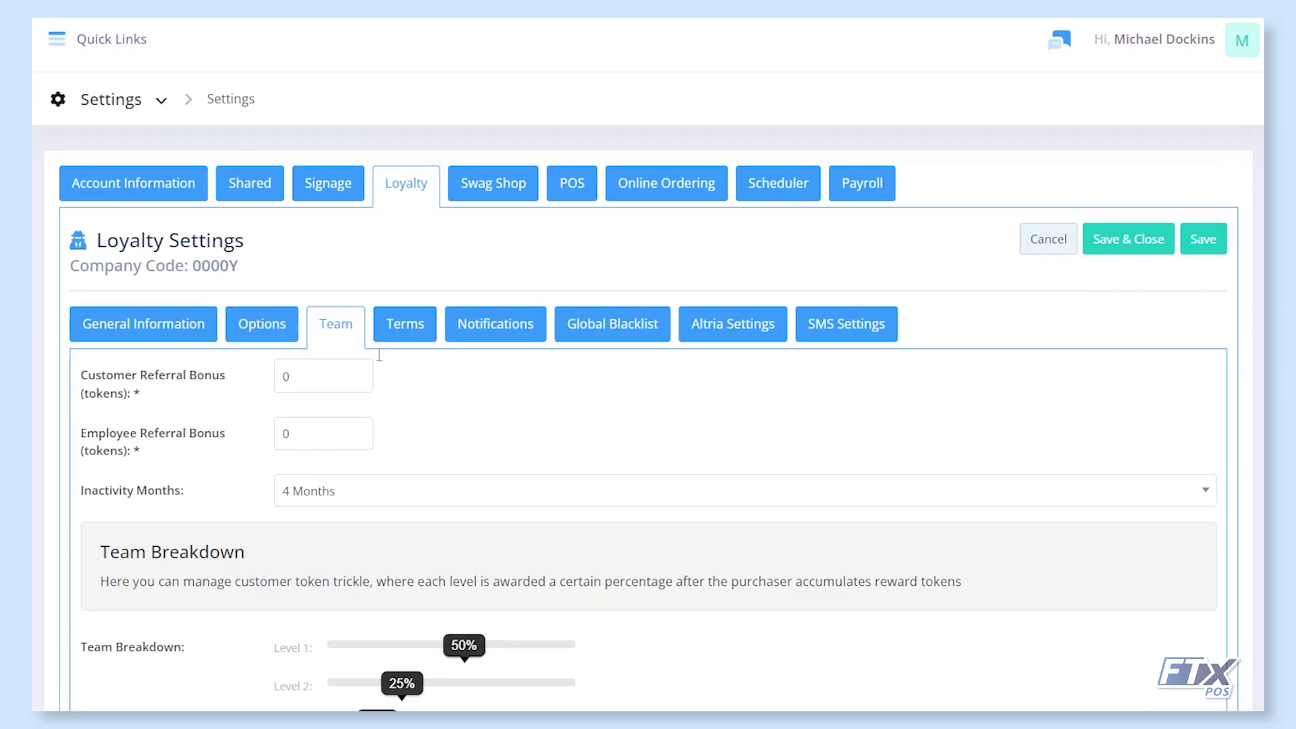
click(408, 325)
scroll(451, 405, down, 3)
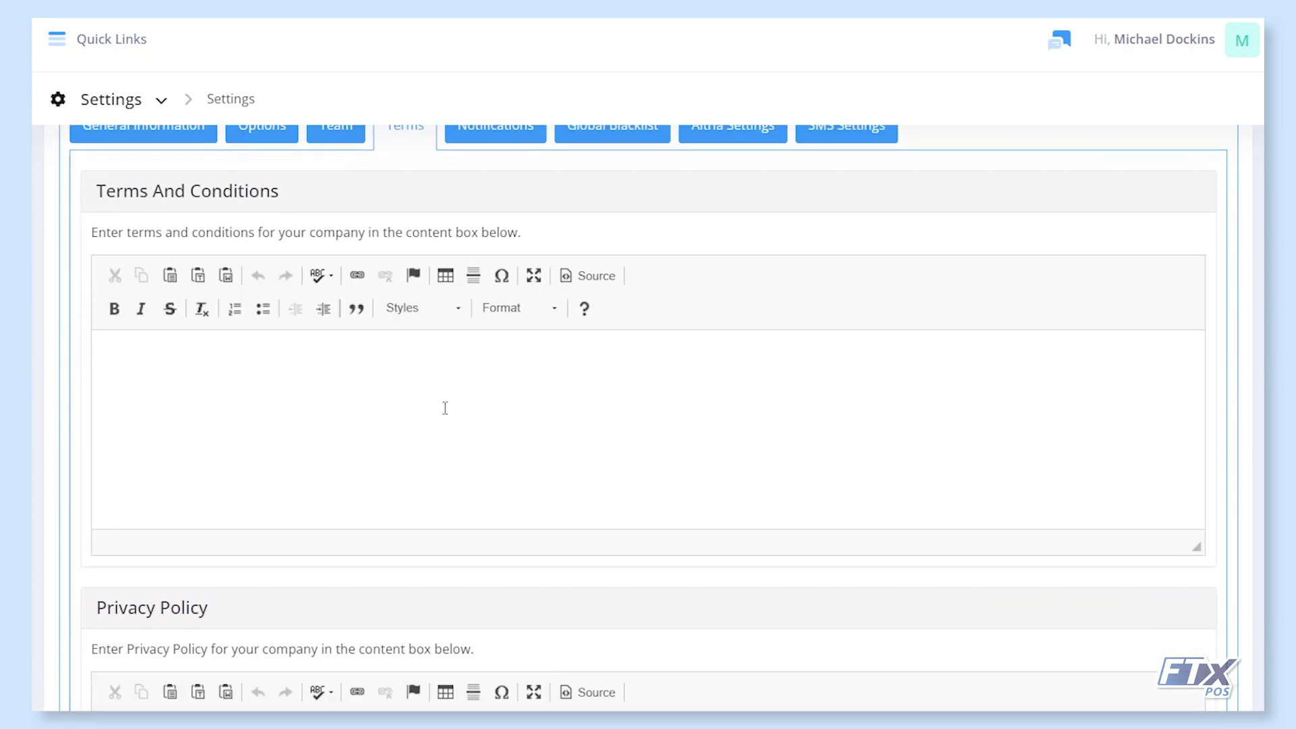
scroll(438, 414, down, 2)
scroll(438, 414, down, 3)
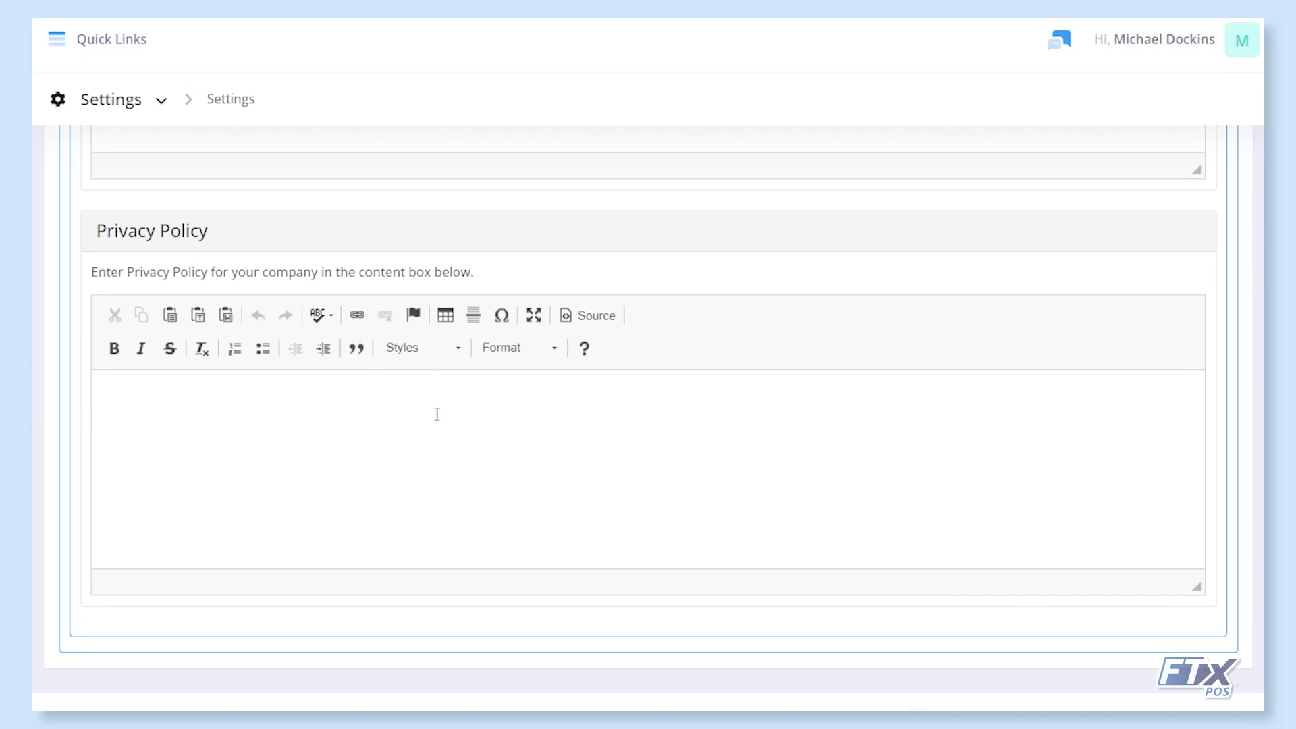
scroll(436, 415, up, 8)
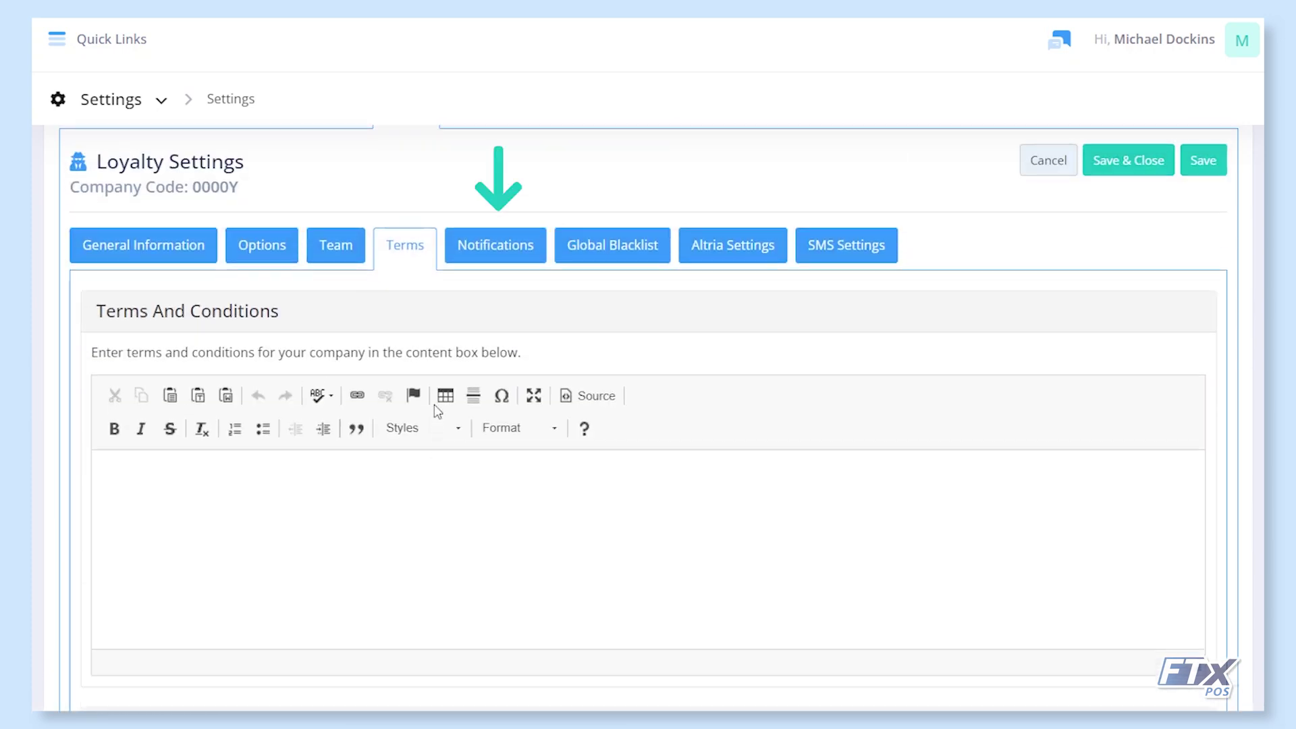
Review the Loyalty admin notification settings, from the email recipients to the purchase limit report time and instant purchase warnings
click(484, 260)
scroll(483, 368, down, 3)
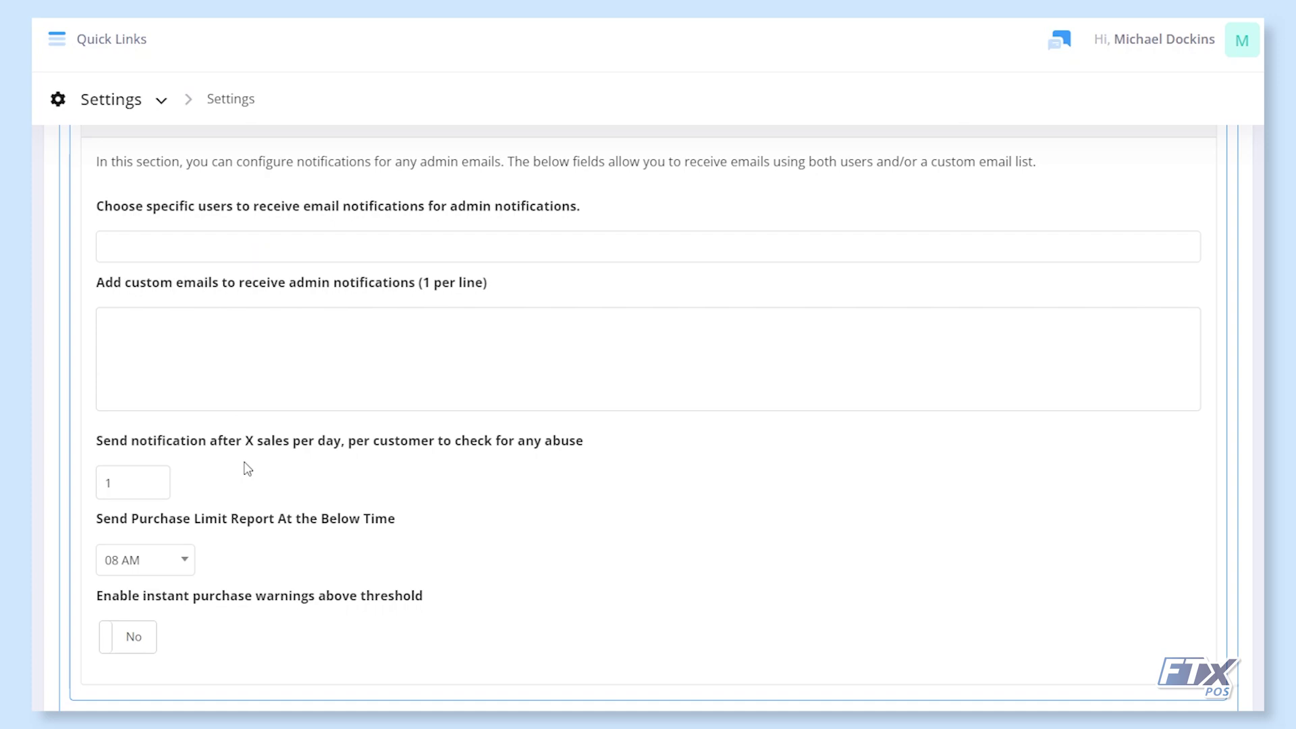
scroll(248, 468, up, 4)
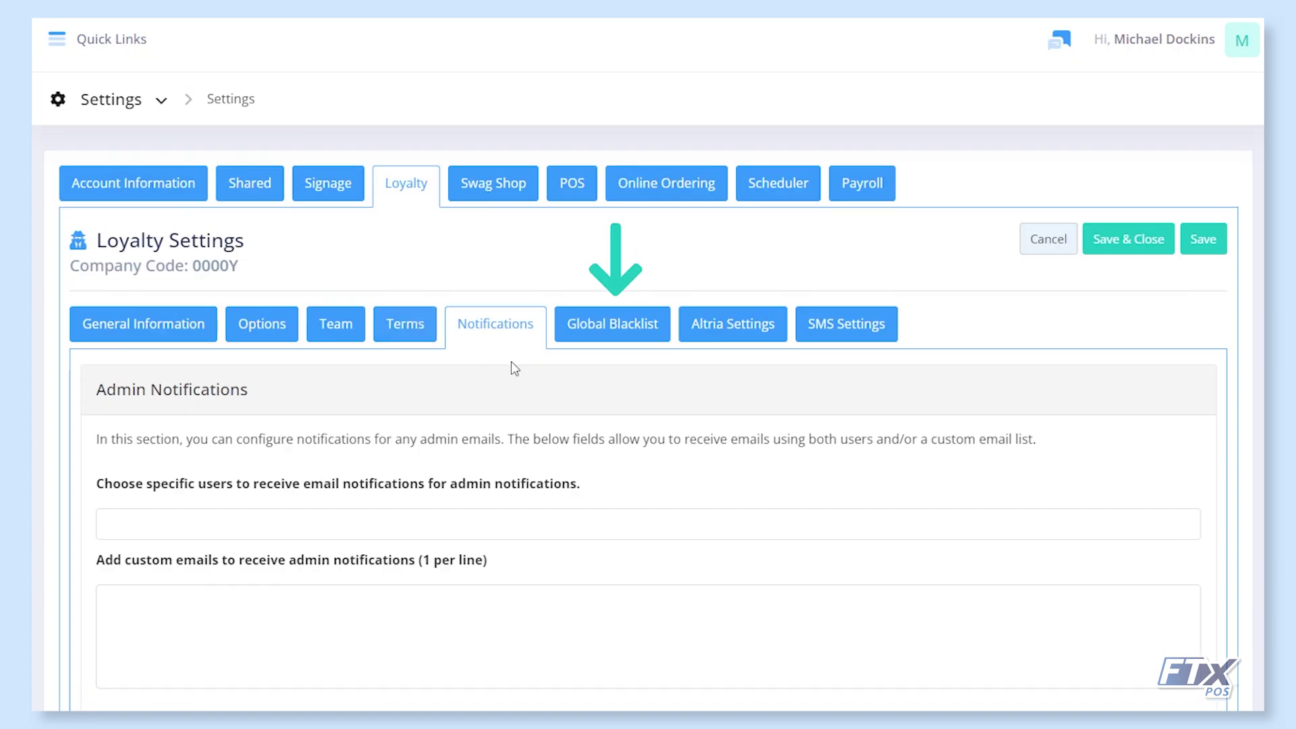
Review the Loyalty Global Item Blacklist and the Altria settings, covering the tier, AGDC promos, Personalization Plus and company ID
click(588, 324)
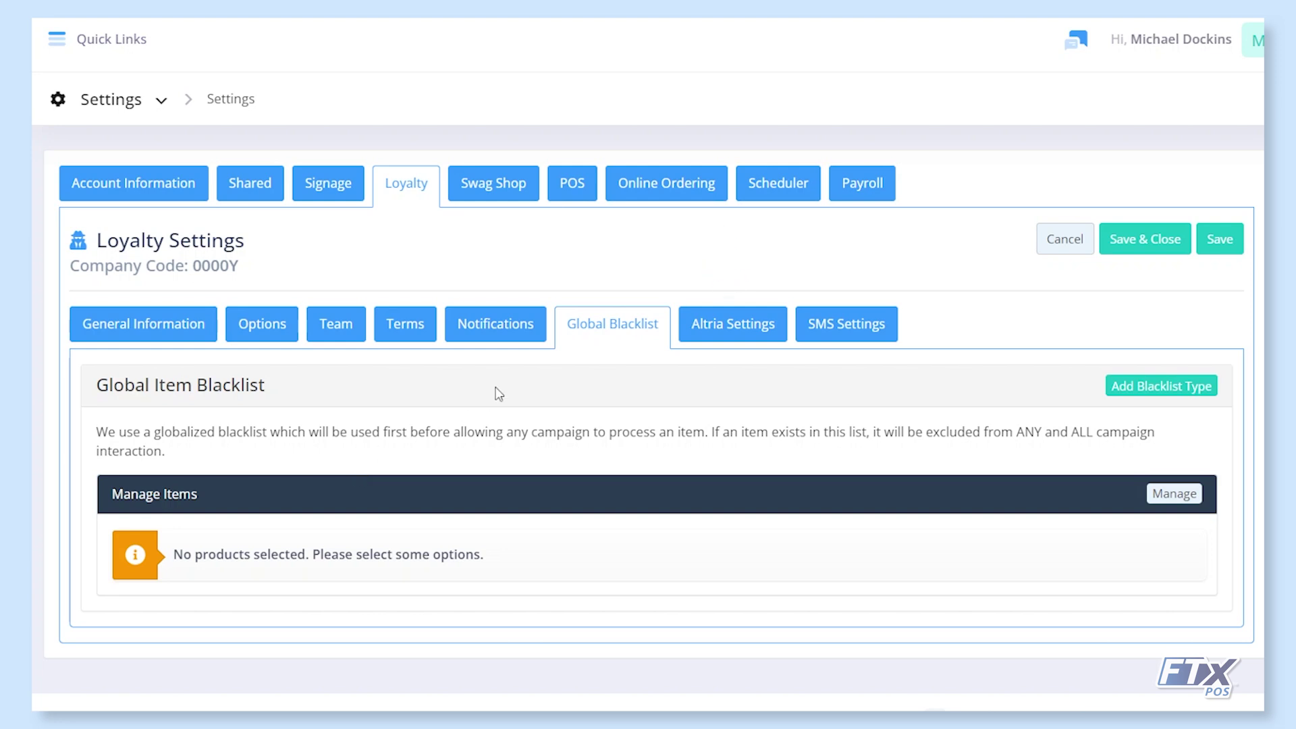
click(755, 324)
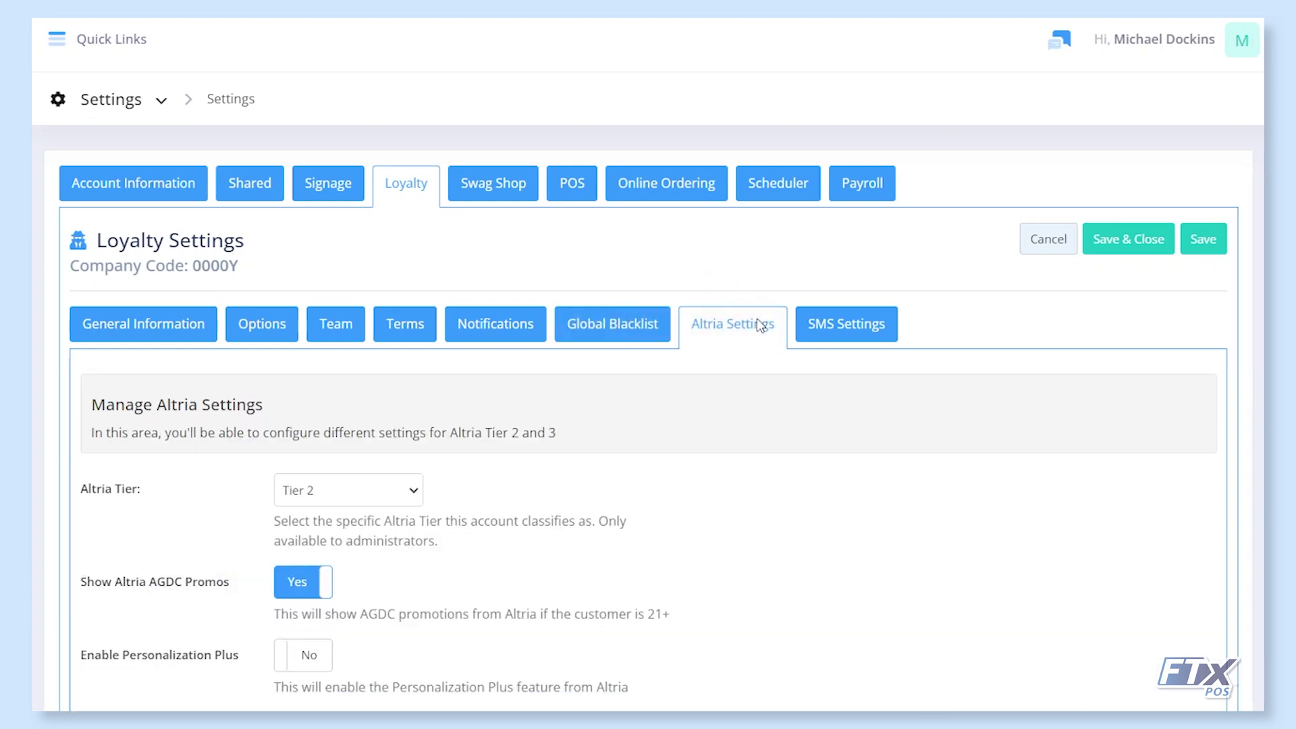
scroll(761, 342, down, 3)
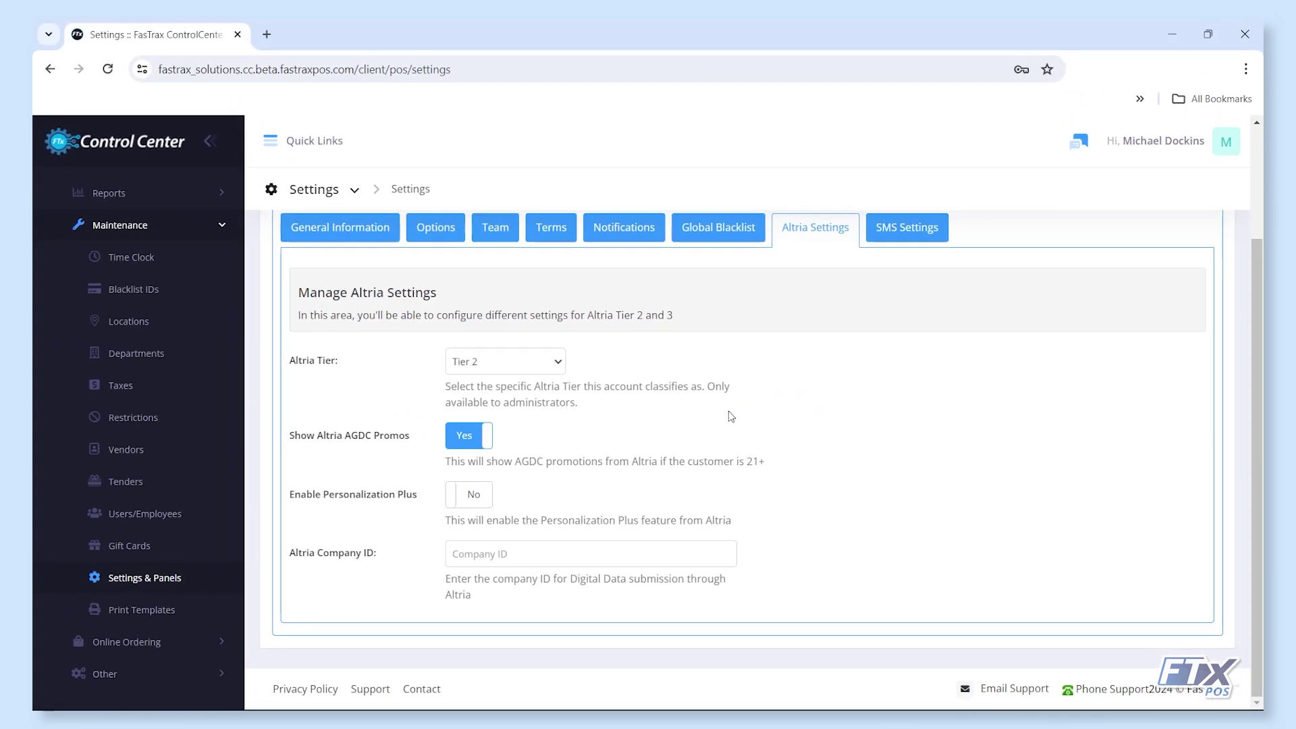
scroll(726, 333, up, 3)
Review the Swag Shop settings, covering the general redemption and purchase limits and the fulfillment notification recipients
click(645, 265)
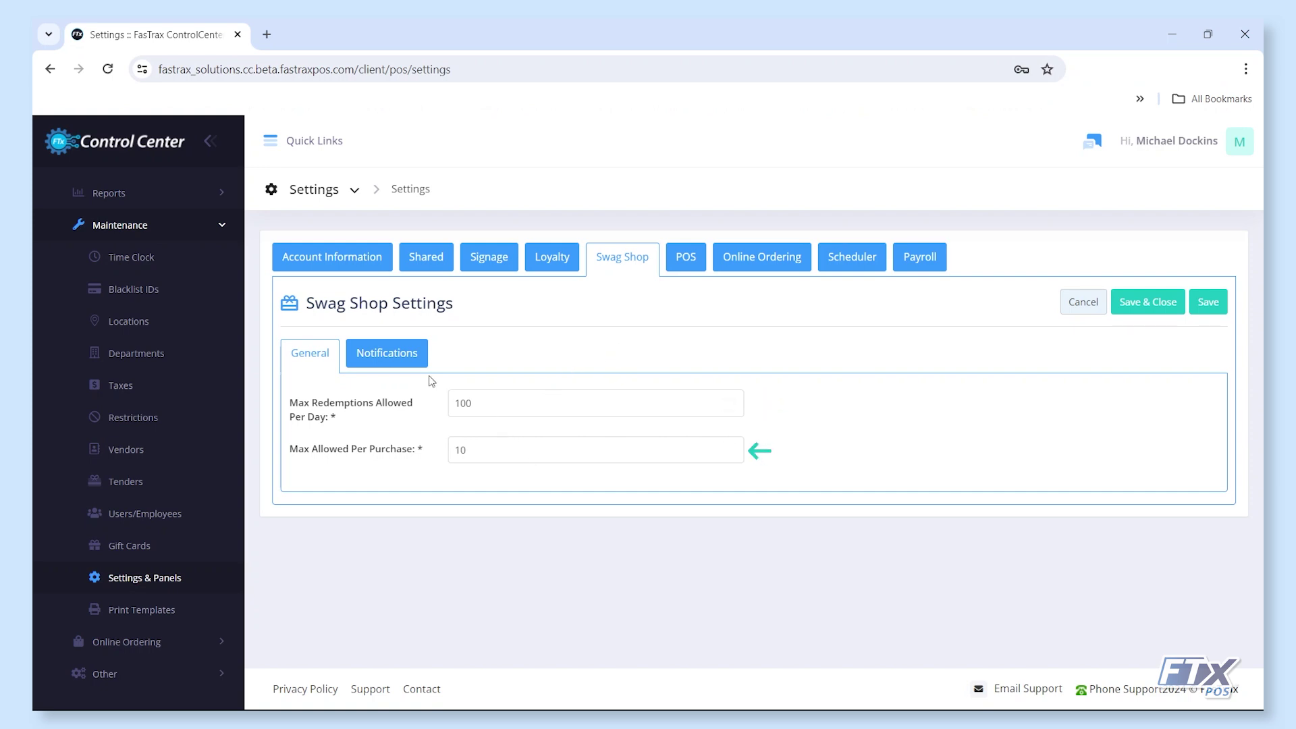
click(414, 362)
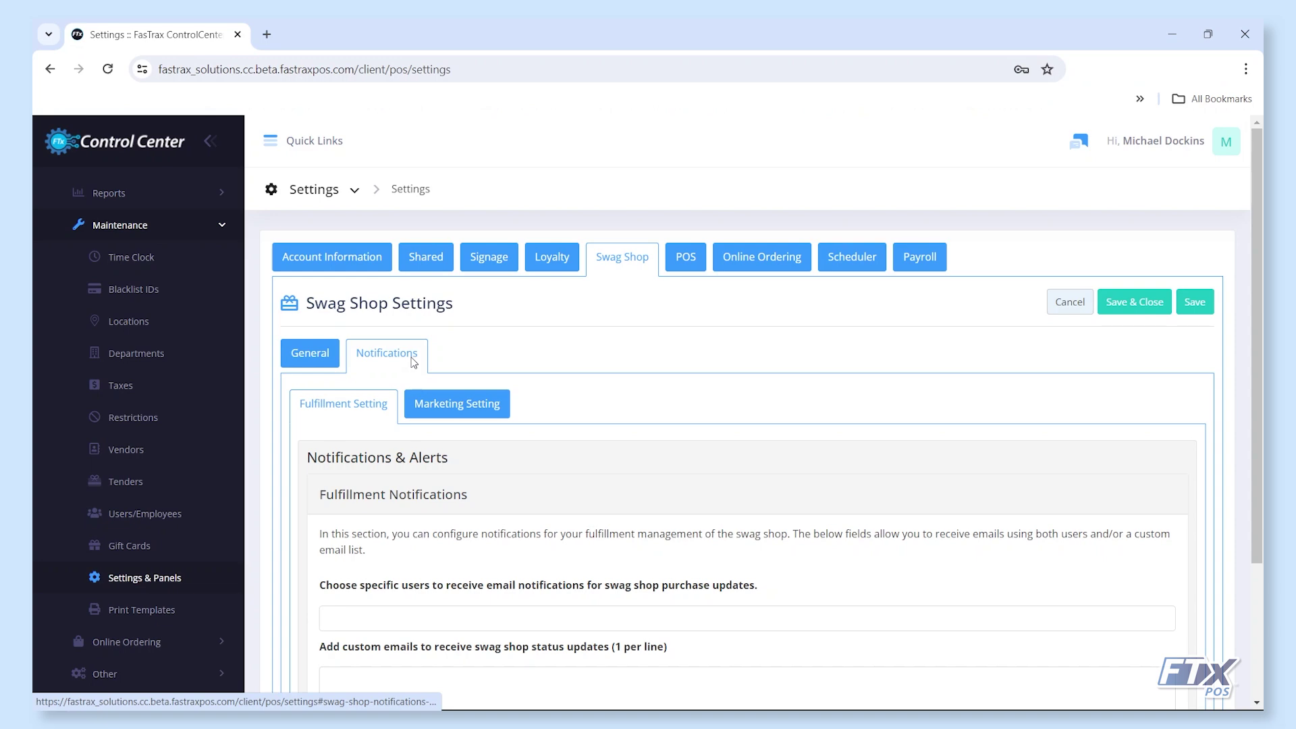
scroll(448, 432, down, 1)
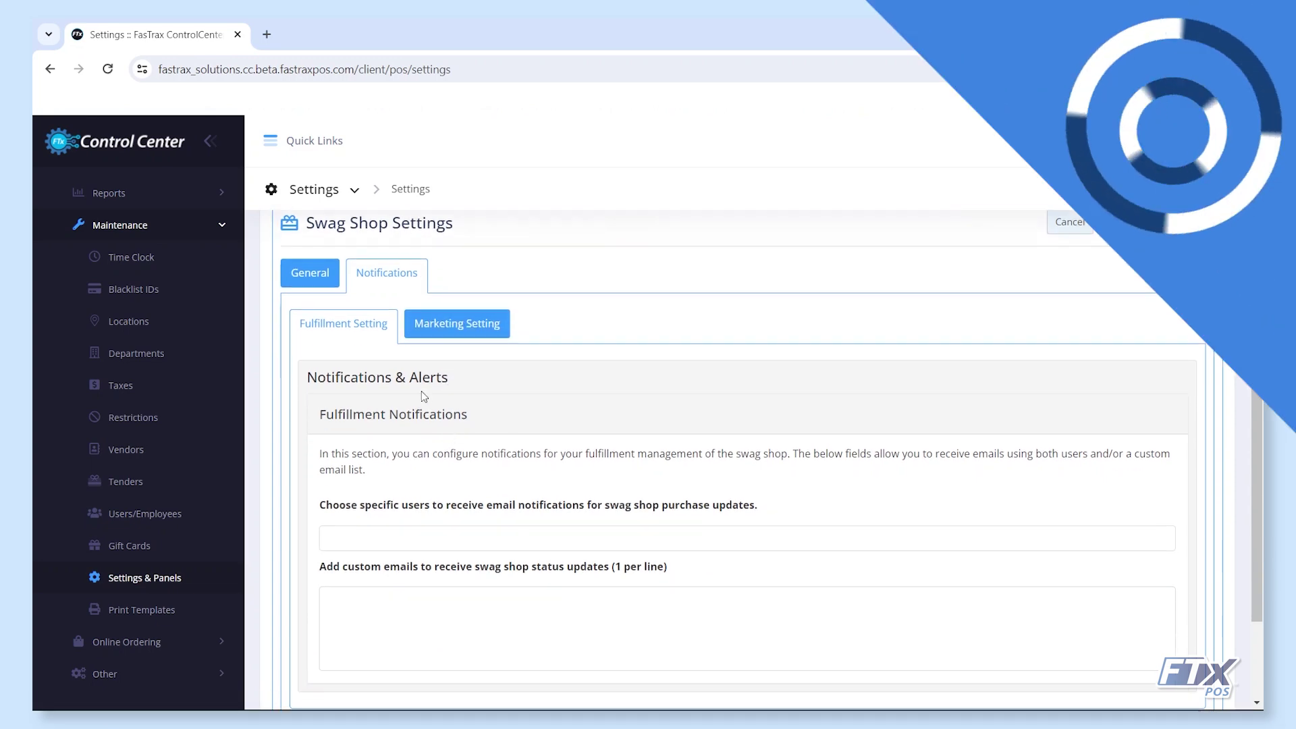